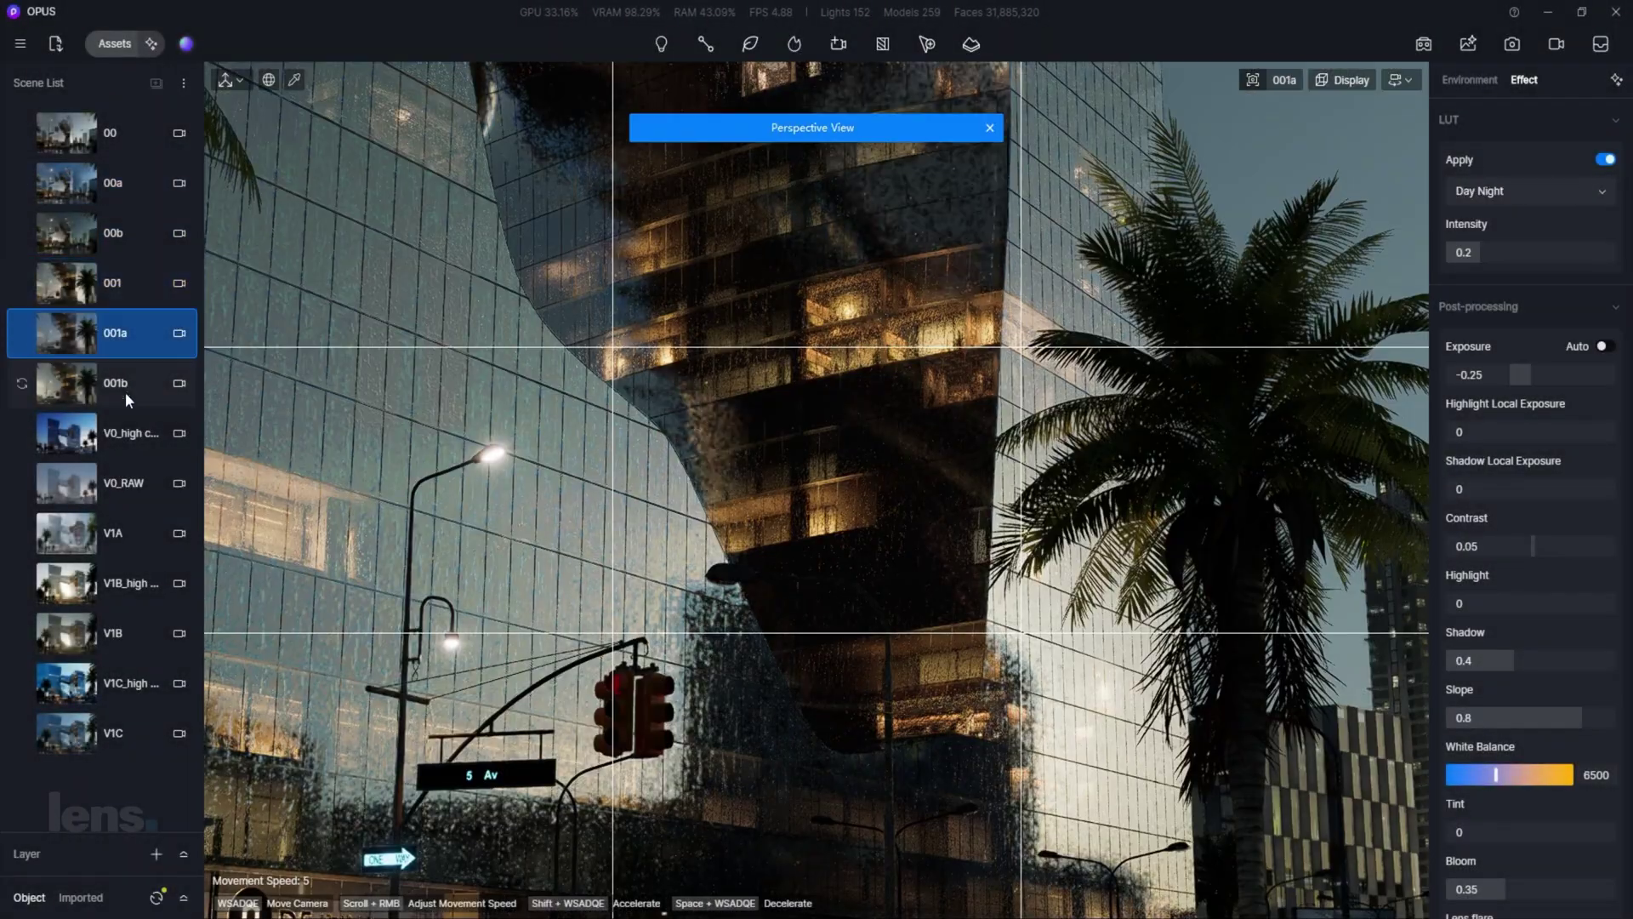
Step: Look through the saved scenes, comparing the looks from the 00 and 001 shots through the V0, V1A, V1B and V1C variants
{"action": "left_click", "coordinate": [125, 393]}
{"action": "left_click", "coordinate": [131, 145]}
{"action": "left_click", "coordinate": [114, 183]}
{"action": "key", "text": "d"}
{"action": "key", "text": "d"}
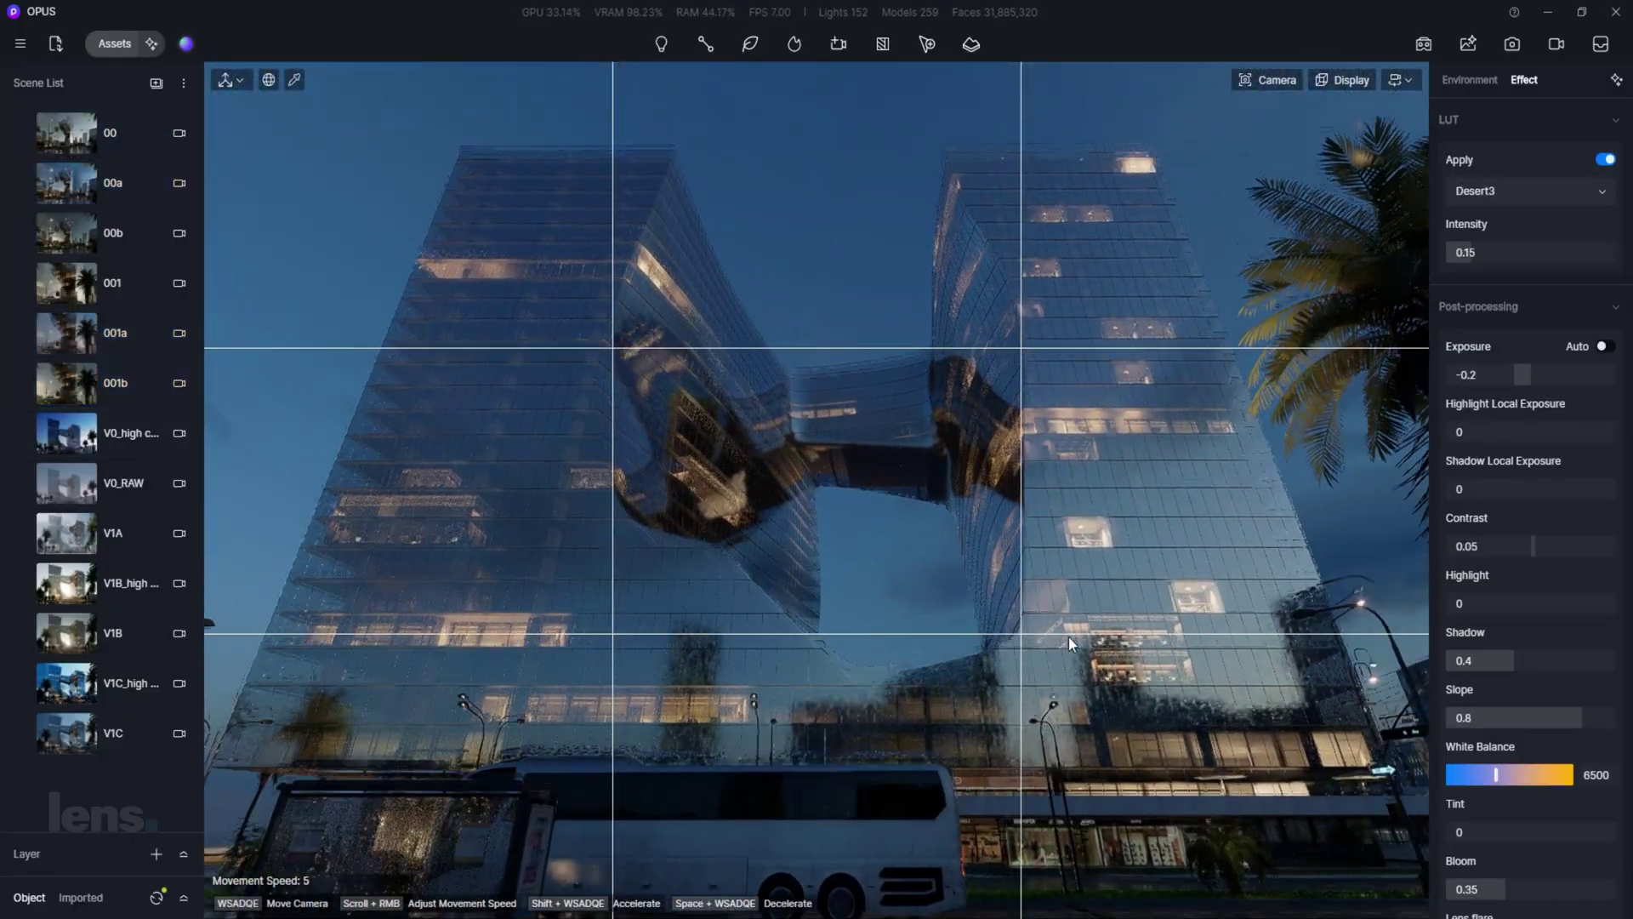
{"action": "left_click", "coordinate": [128, 433]}
{"action": "left_click_drag", "start_coordinate": [633, 434], "coordinate": [590, 462]}
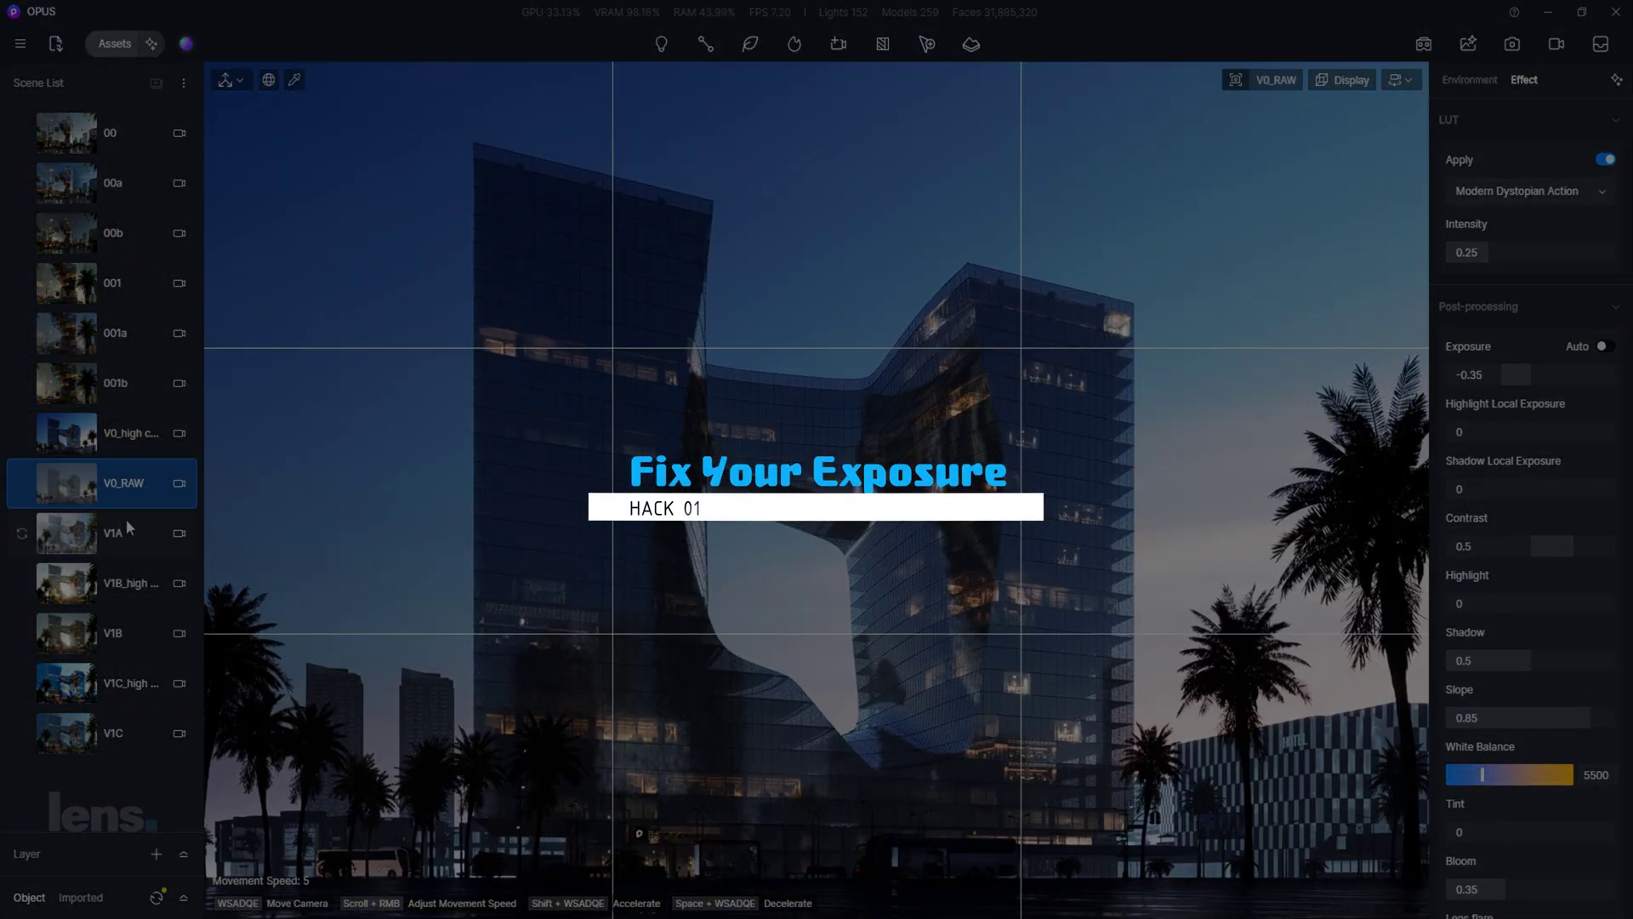
{"action": "left_click", "coordinate": [126, 521]}
{"action": "left_click", "coordinate": [129, 586]}
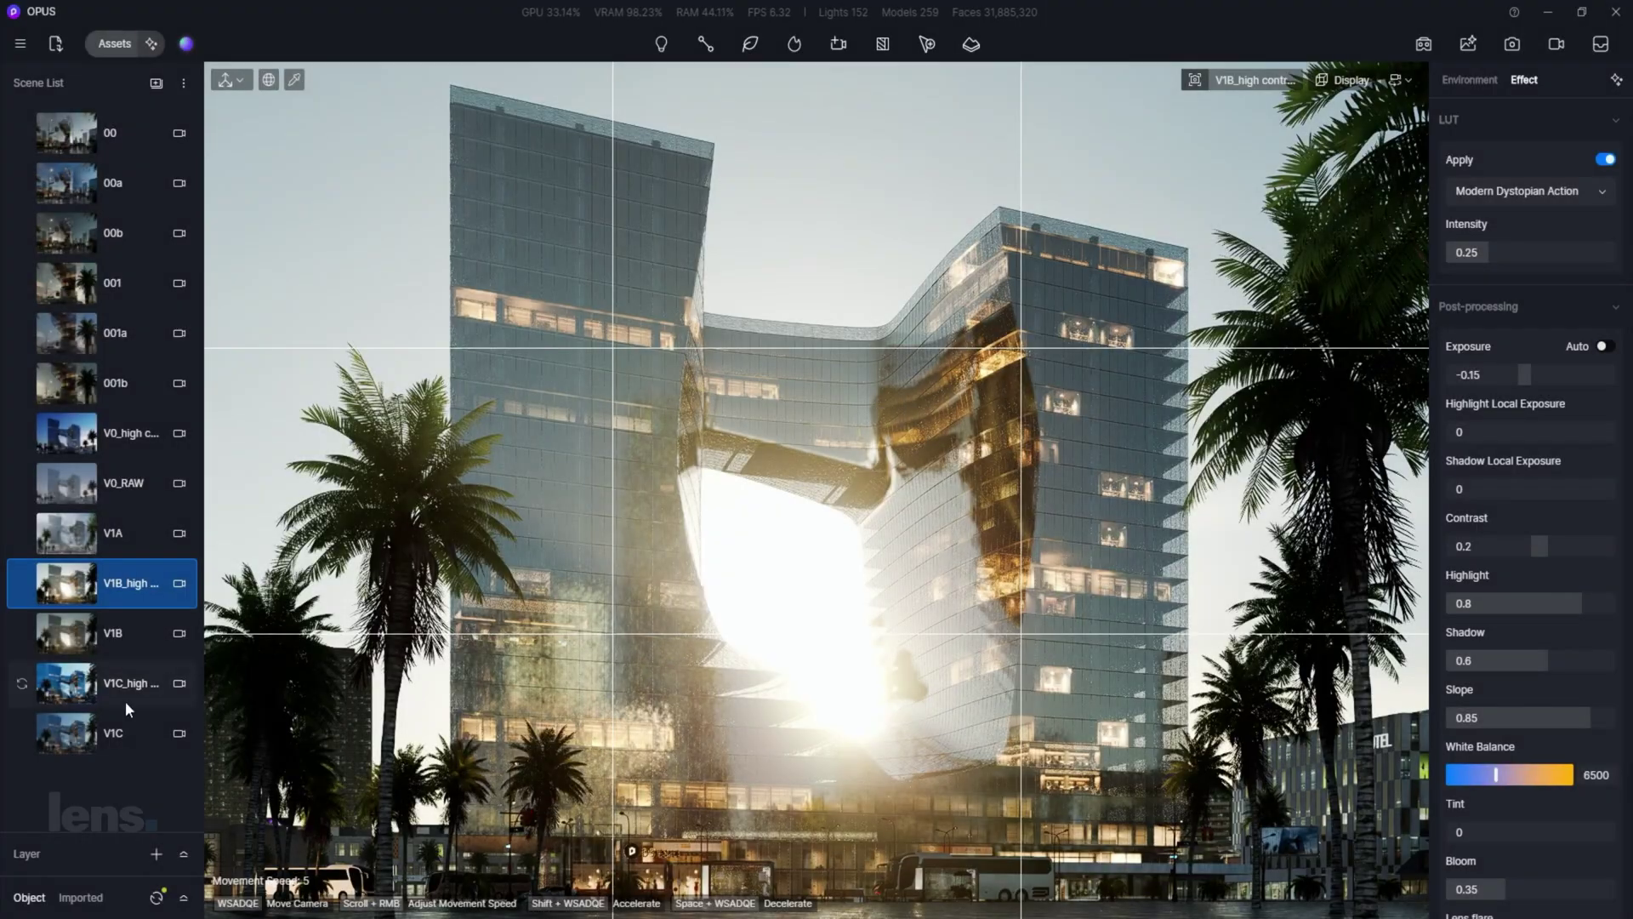
{"action": "left_click", "coordinate": [124, 697]}
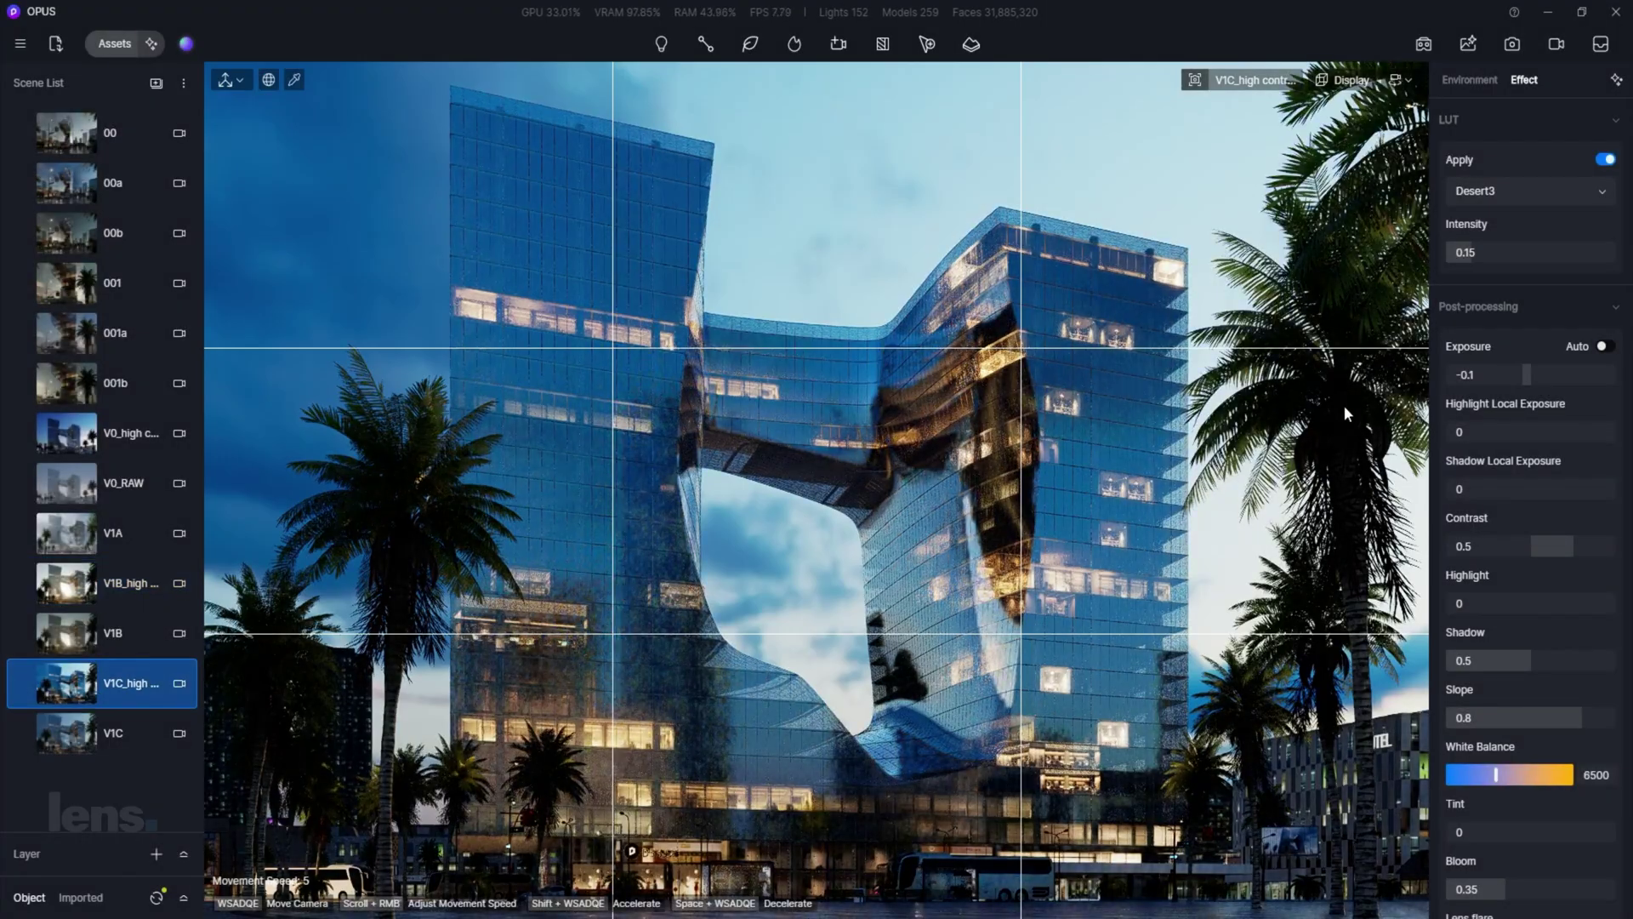
Step: Try adjusting the HDRI rotation in the environment settings of the V1B high-contrast scene
{"action": "key", "text": "Up"}
{"action": "left_click", "coordinate": [1470, 79]}
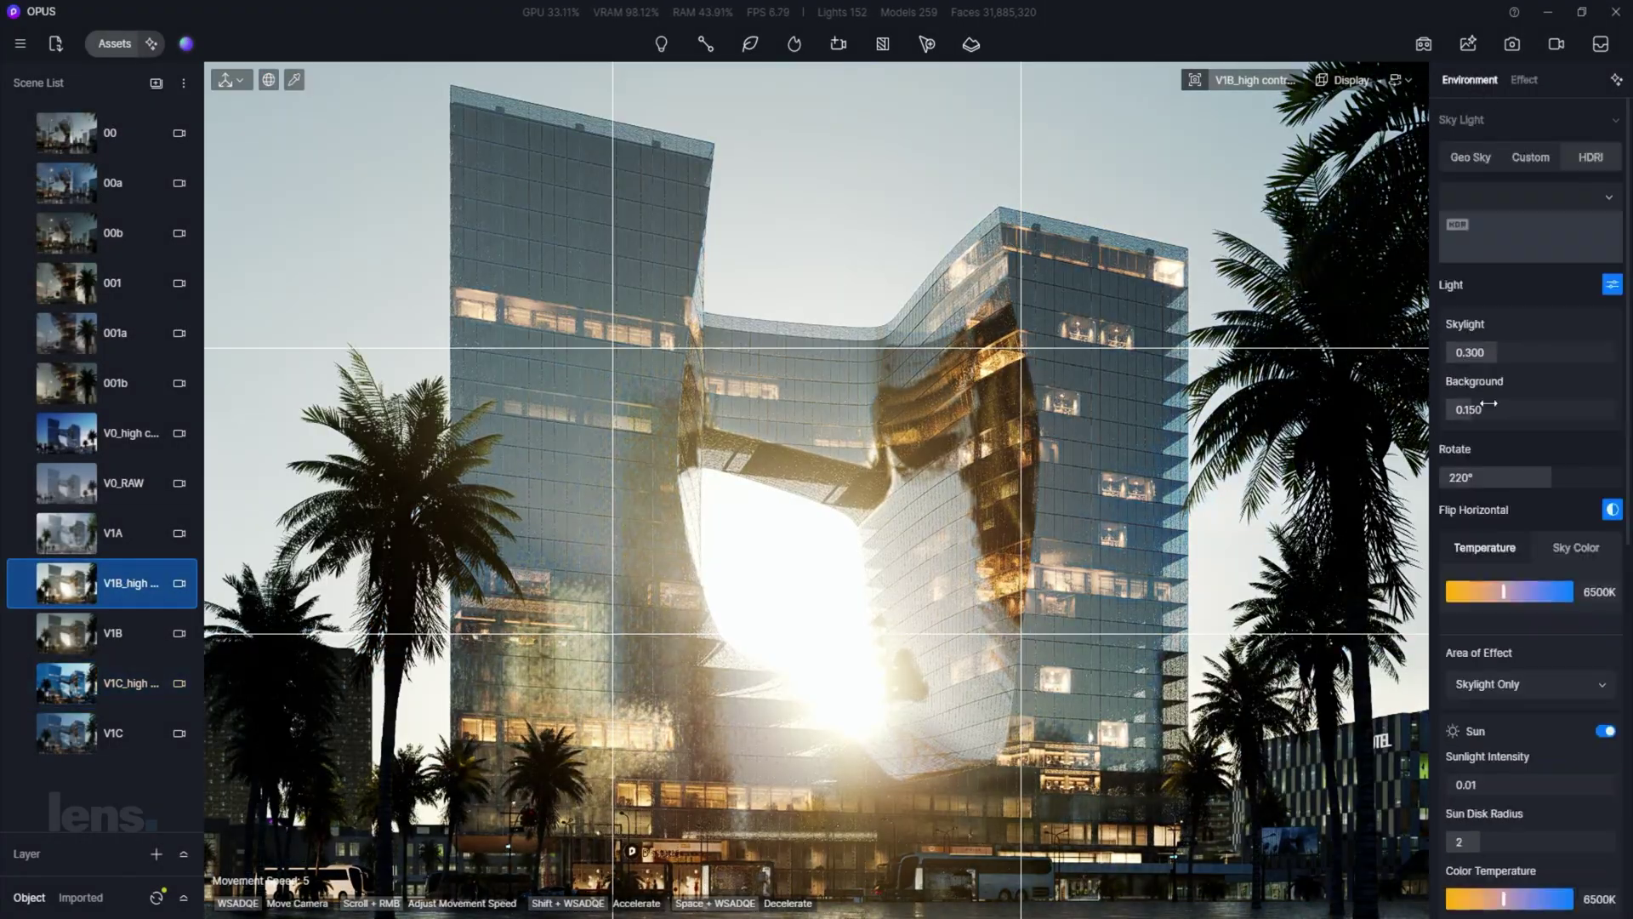
{"action": "scroll", "coordinate": [1514, 510], "scroll_direction": "down", "scroll_amount": 2}
{"action": "scroll", "coordinate": [1536, 587], "scroll_direction": "up", "scroll_amount": 1}
{"action": "mouse_move", "coordinate": [1527, 422]}
{"action": "left_mouse_down"}
{"action": "mouse_move", "coordinate": [1550, 421]}
{"action": "mouse_move", "coordinate": [1536, 432]}
{"action": "left_mouse_up"}
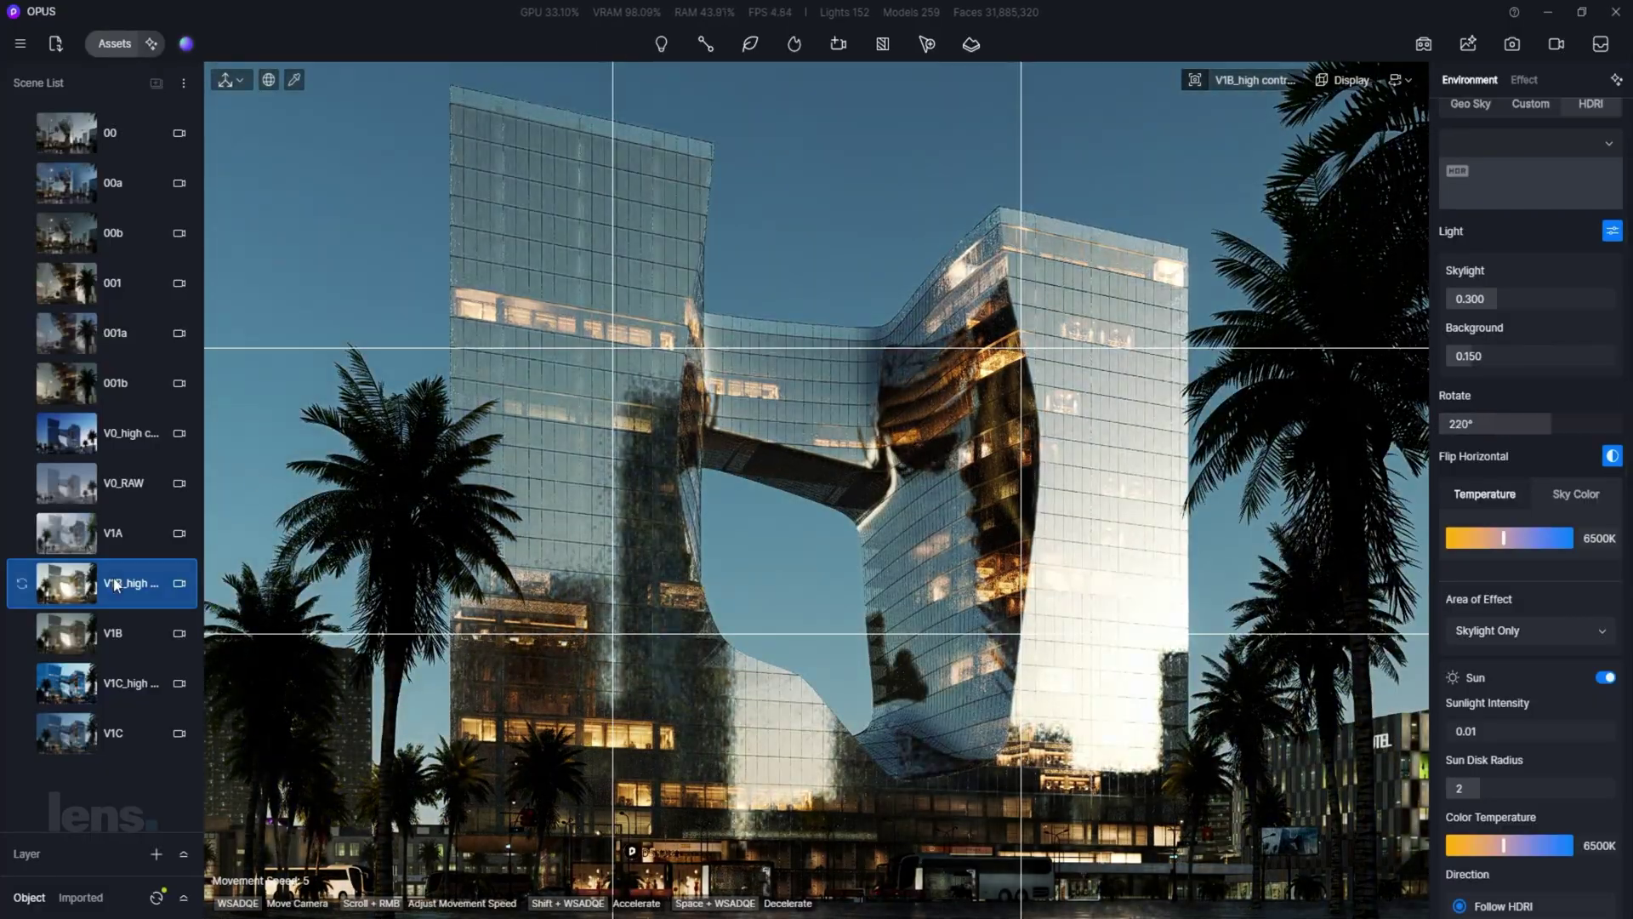
Step: Reload the V1B high-contrast scene, turn auto exposure off and set its exposure to -0.2
{"action": "left_click", "coordinate": [113, 584]}
{"action": "scroll", "coordinate": [1516, 570], "scroll_direction": "down", "scroll_amount": 5}
{"action": "scroll", "coordinate": [1516, 569], "scroll_direction": "up", "scroll_amount": 5}
{"action": "left_click", "coordinate": [1525, 79]}
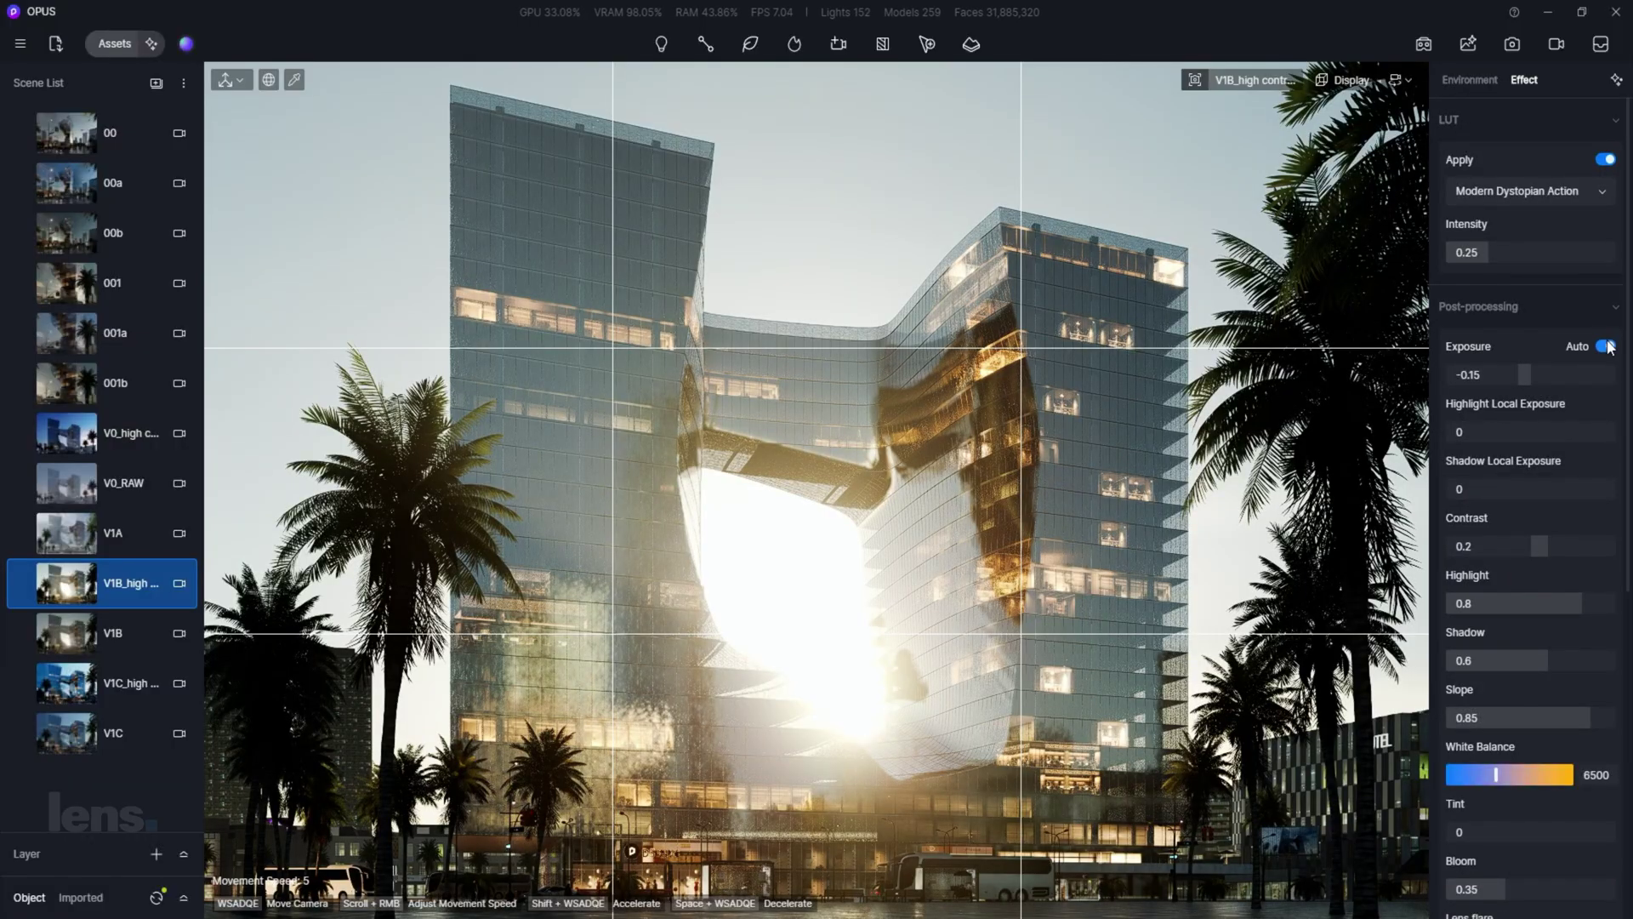
{"action": "left_click", "coordinate": [1605, 346]}
{"action": "left_click", "coordinate": [1495, 376]}
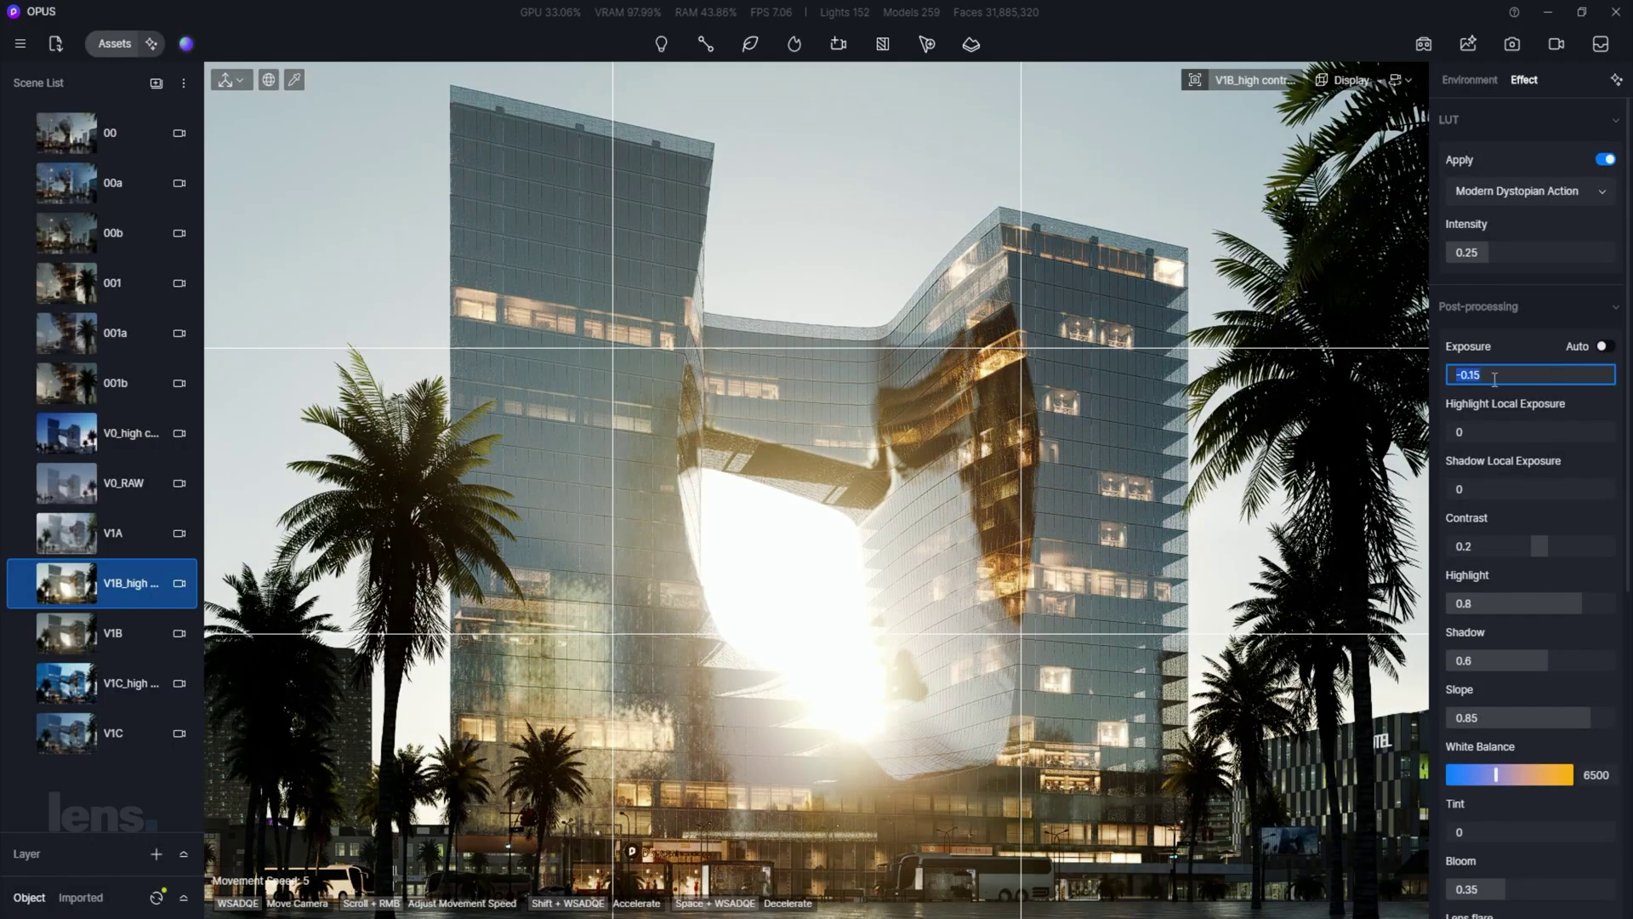
{"action": "left_click", "coordinate": [1605, 346]}
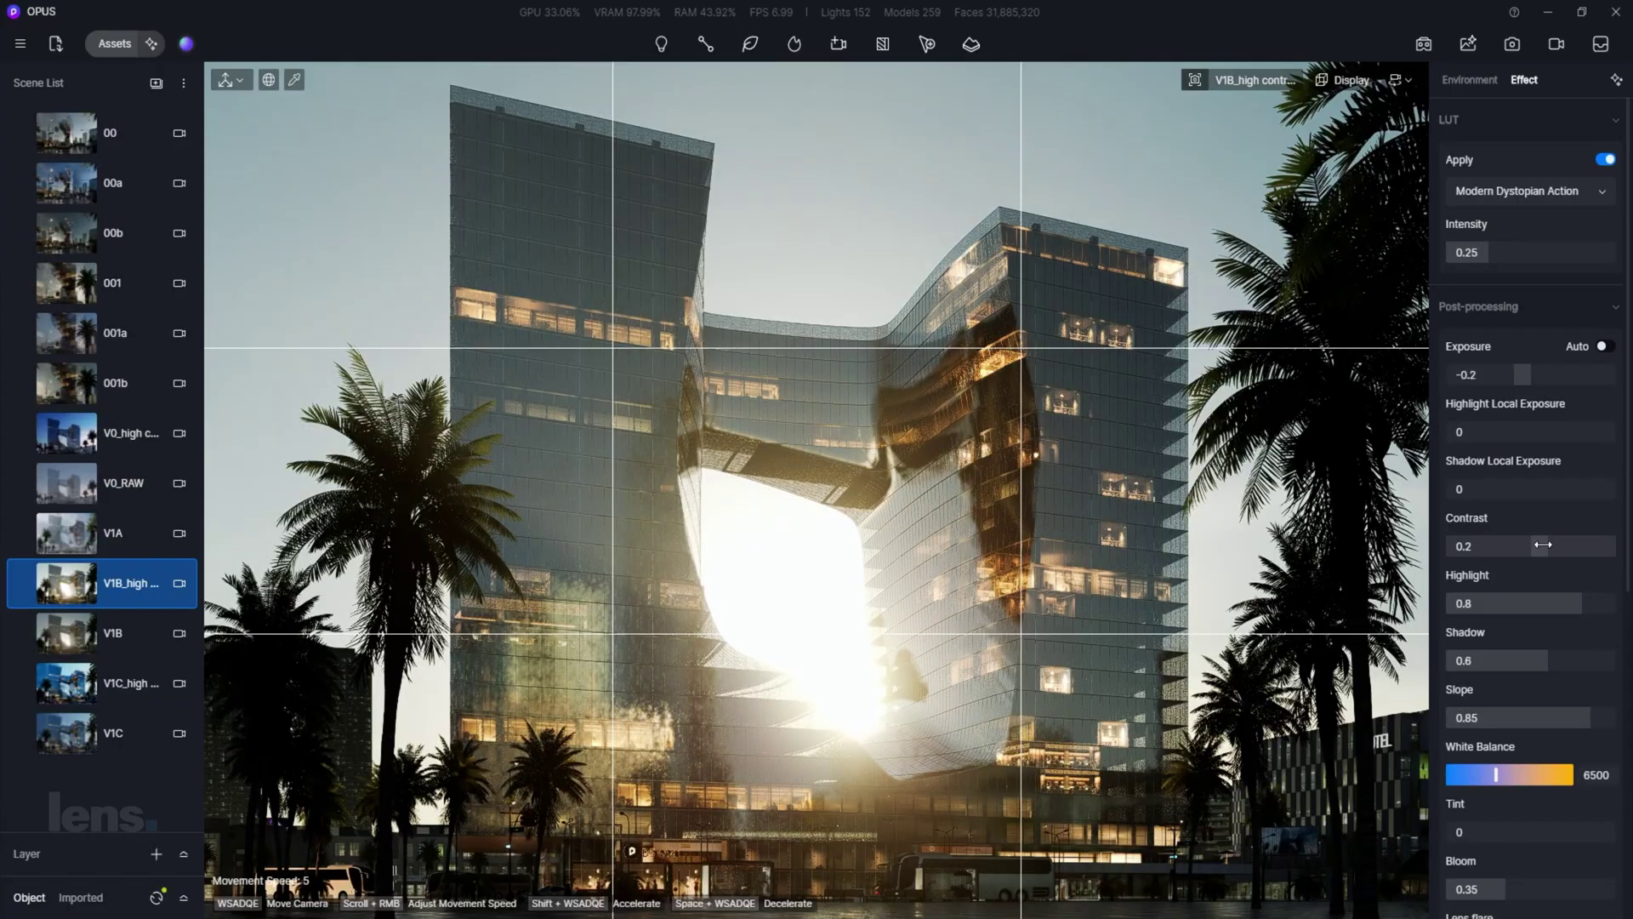
Step: Lower the V1B high-contrast scene's contrast to -0.3, highlight to 0.4 and shadow to 0.35
{"action": "left_click_drag", "start_coordinate": [1543, 544], "coordinate": [1496, 551]}
{"action": "left_click", "coordinate": [1553, 603]}
{"action": "mouse_move", "coordinate": [1579, 608]}
{"action": "left_mouse_down"}
{"action": "mouse_move", "coordinate": [1383, 609]}
{"action": "mouse_move", "coordinate": [1624, 611]}
{"action": "mouse_move", "coordinate": [1515, 607]}
{"action": "left_mouse_up"}
{"action": "left_click_drag", "start_coordinate": [1548, 661], "coordinate": [1488, 661]}
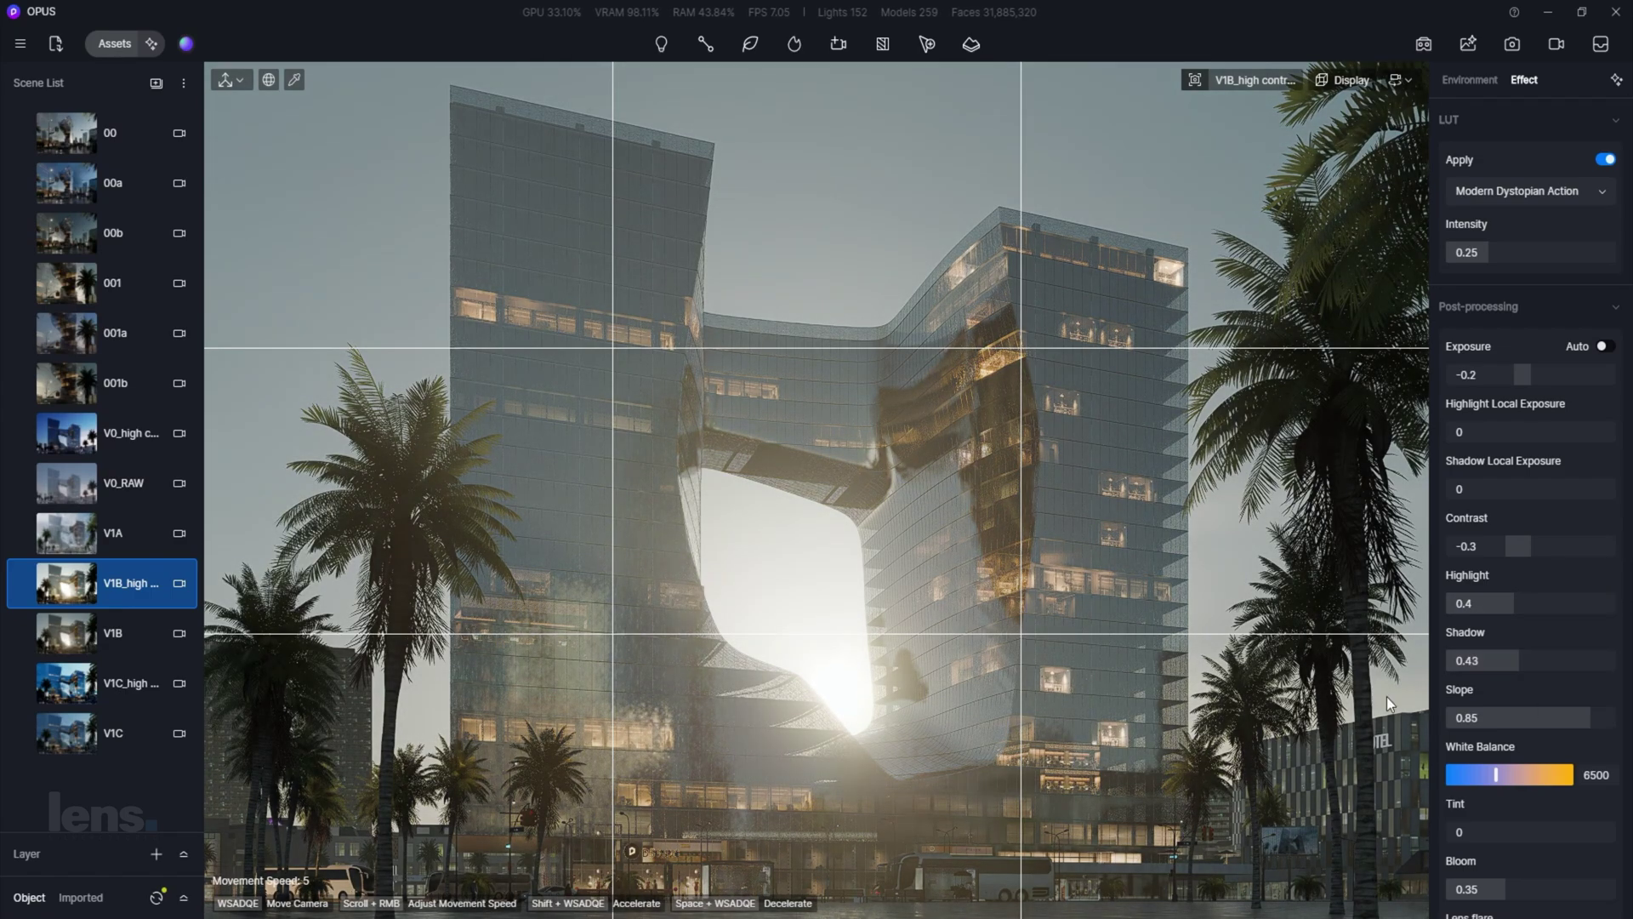
{"action": "left_click", "coordinate": [1513, 661]}
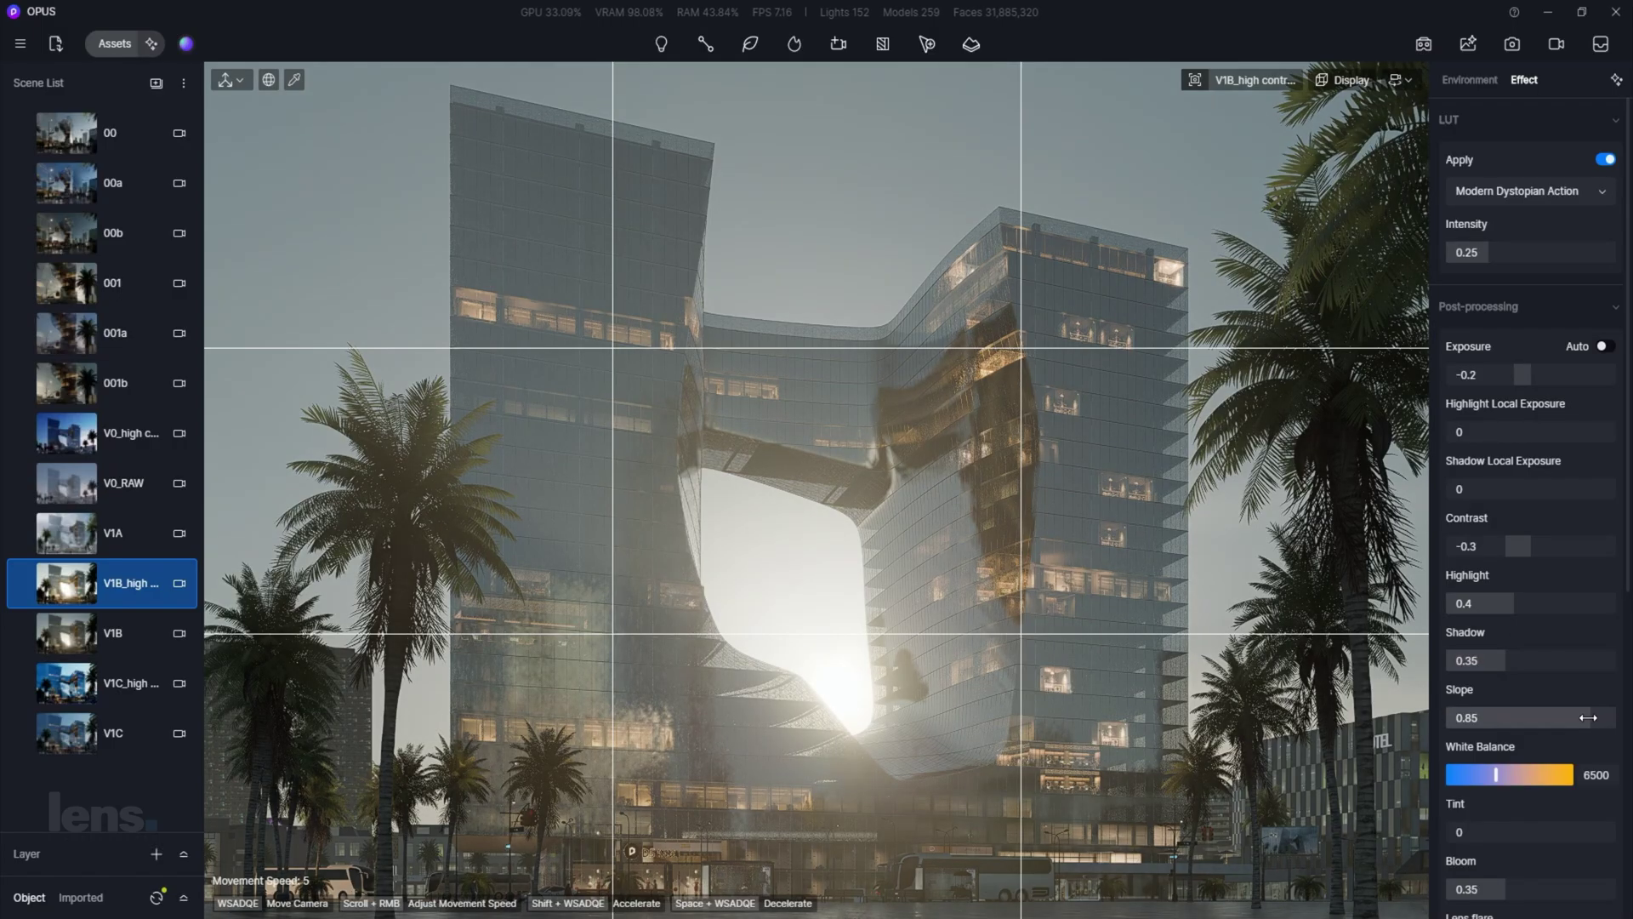
Step: Set the slope to 0.6 and the contrast to 0.15 for the V1B high-contrast scene
{"action": "type", "text": "0.6"}
{"action": "key", "text": "Return"}
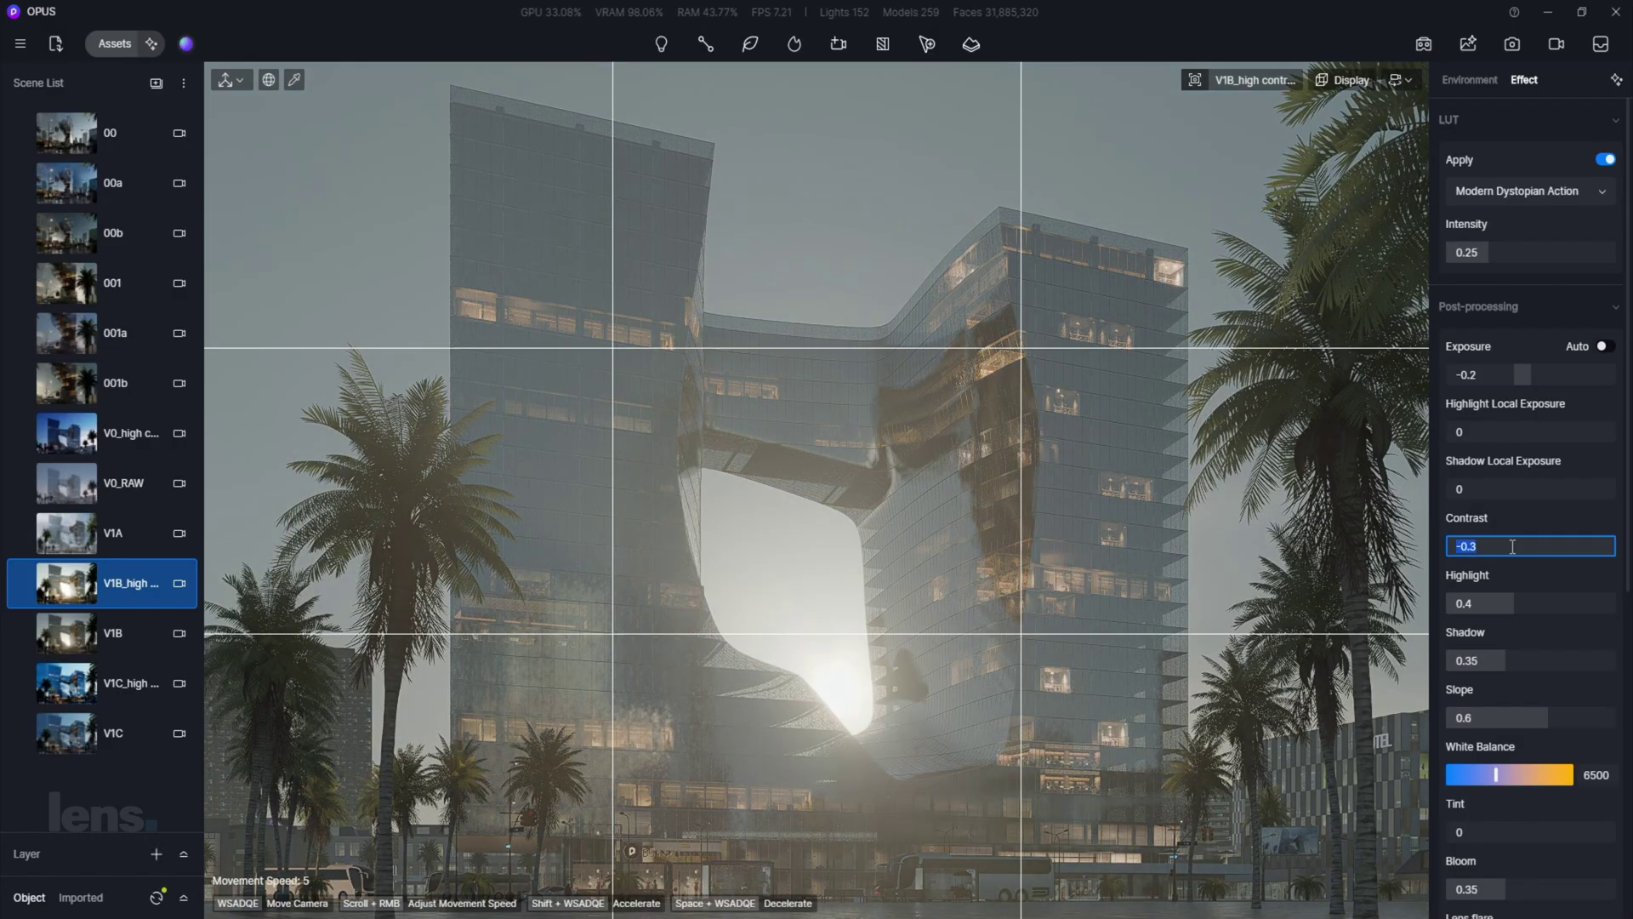
{"action": "type", "text": "0.2"}
{"action": "key", "text": "Return"}
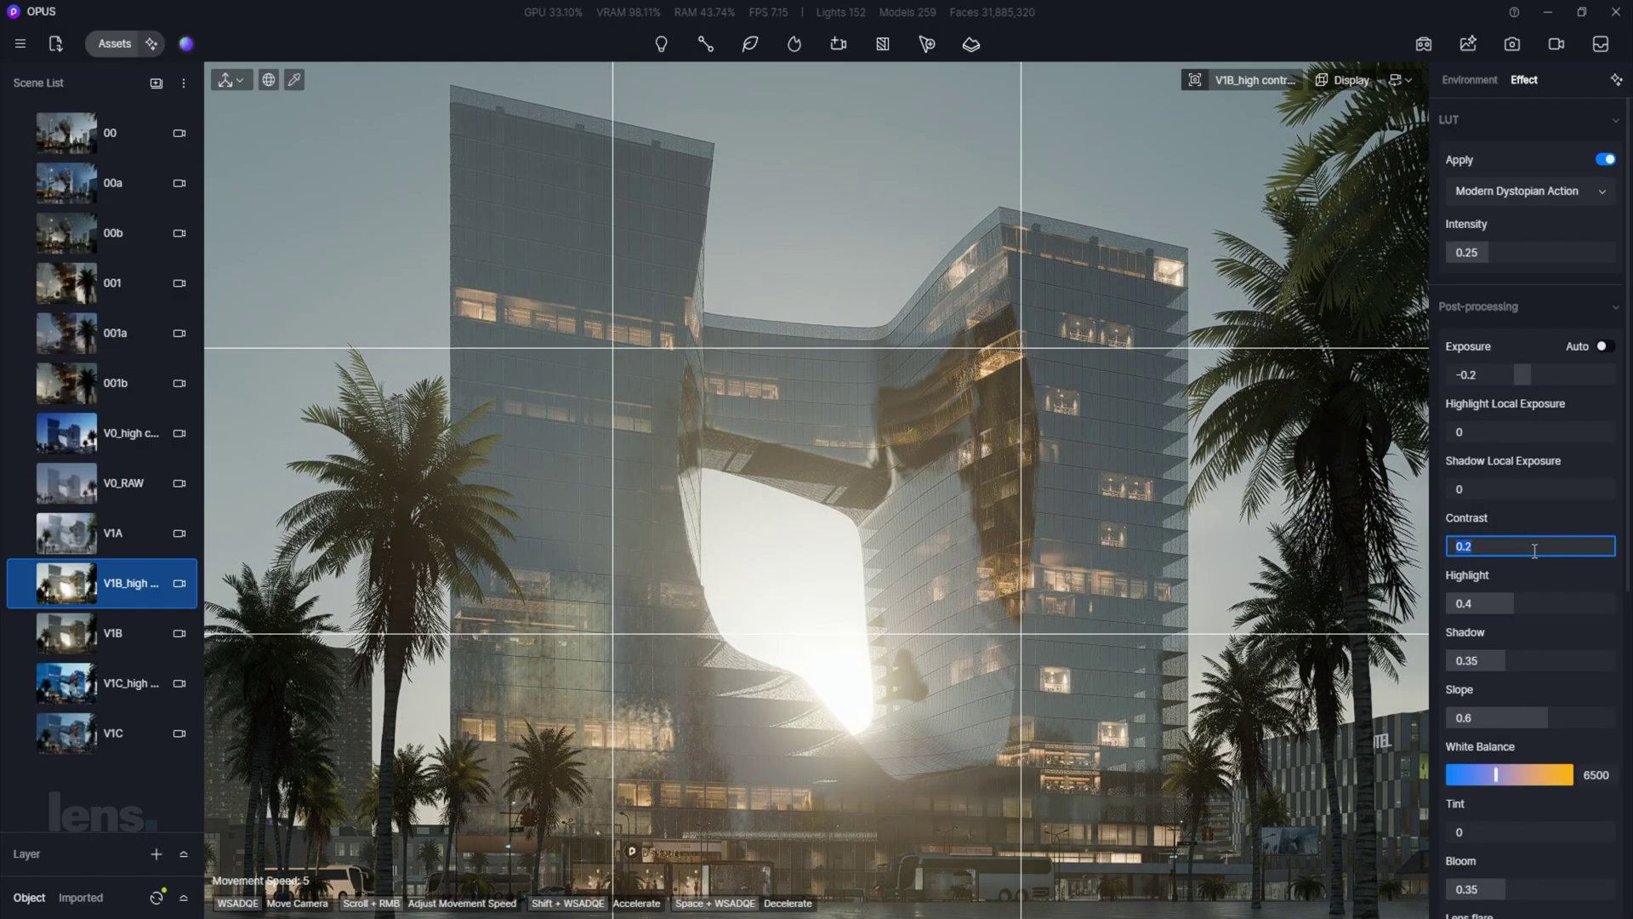
Step: Try reducing the scene's bloom, and return it to 0.35
{"action": "scroll", "coordinate": [1537, 691], "scroll_direction": "down", "scroll_amount": 3}
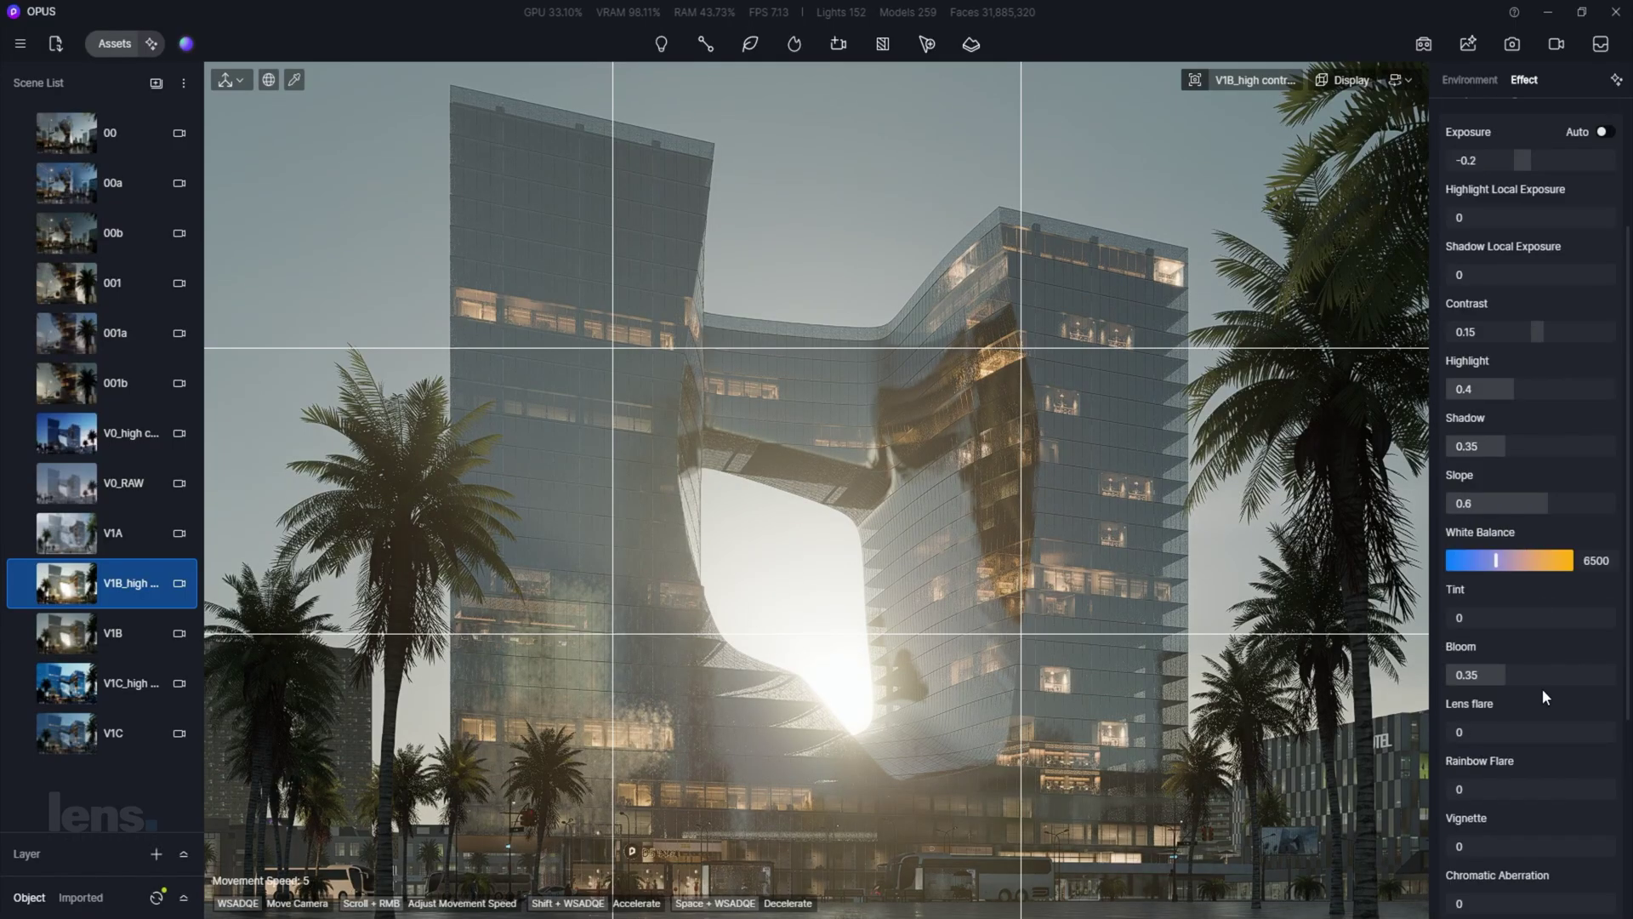
{"action": "left_click_drag", "start_coordinate": [1504, 674], "coordinate": [1434, 677]}
{"action": "left_click", "coordinate": [1488, 675]}
{"action": "type", "text": "0.35"}
{"action": "key", "text": "Return"}
Step: Try out the highlight local exposure, and set the shadow local exposure and the contrast to 0.2 each
{"action": "scroll", "coordinate": [1511, 371], "scroll_direction": "up", "scroll_amount": 2}
{"action": "left_click_drag", "start_coordinate": [1530, 378], "coordinate": [1443, 378]}
{"action": "left_click_drag", "start_coordinate": [1477, 433], "coordinate": [1544, 433]}
{"action": "double_click", "coordinate": [1544, 493]}
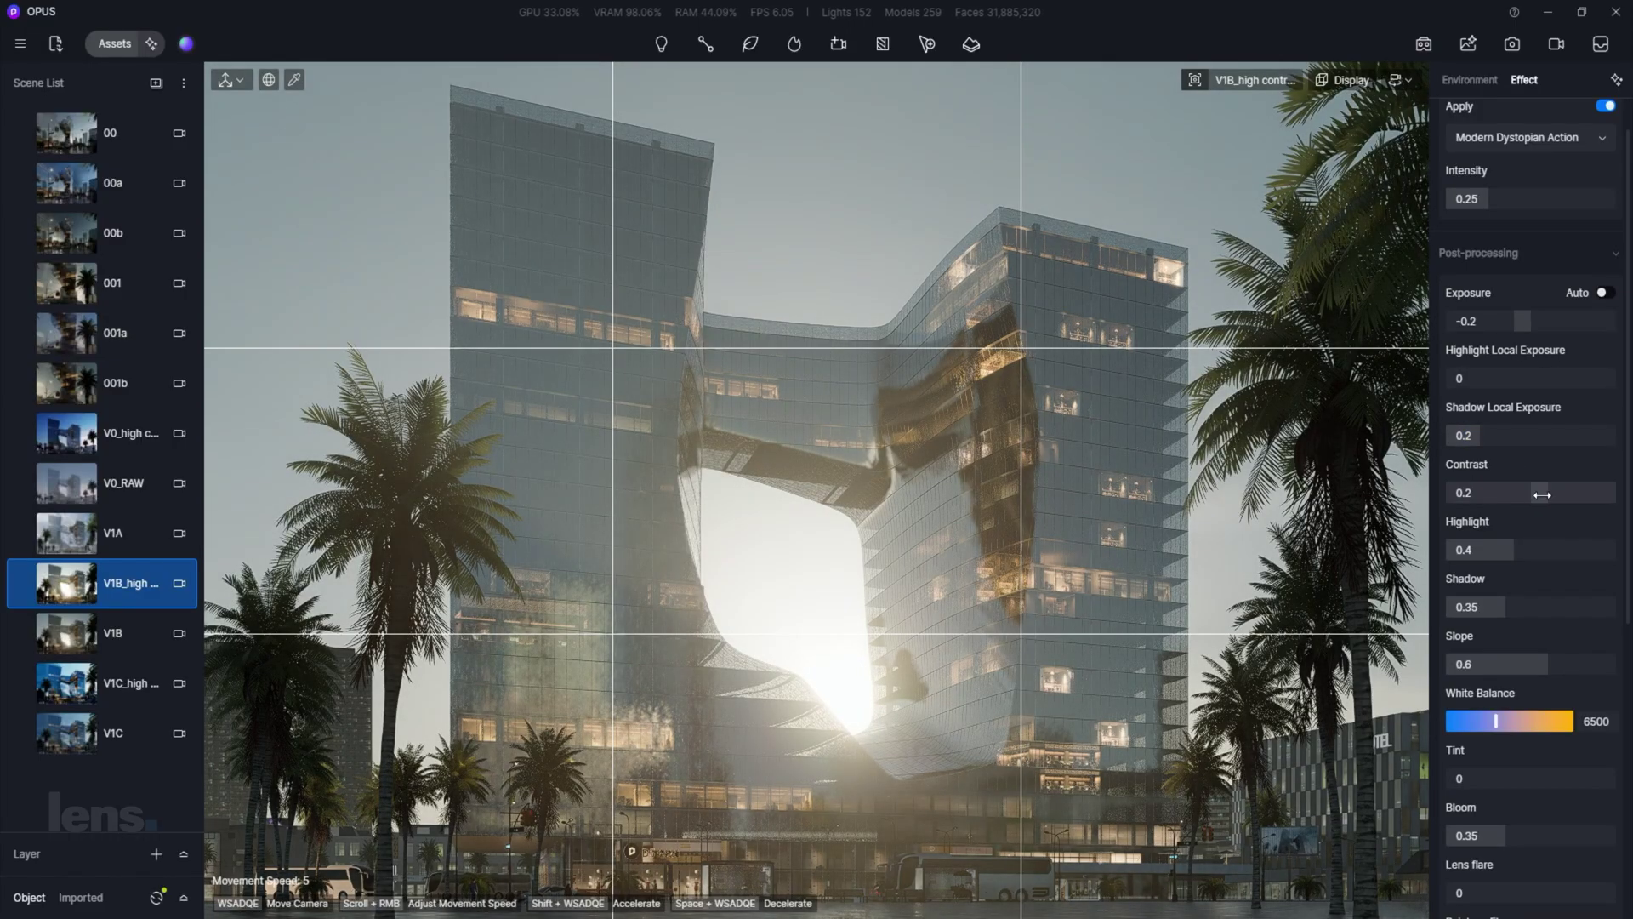
Step: Refine the V1B high-contrast scene with exposure -0.25, contrast 0.15 and shadow local exposure 0.5
{"action": "double_click", "coordinate": [1525, 322]}
{"action": "type", "text": "-"}
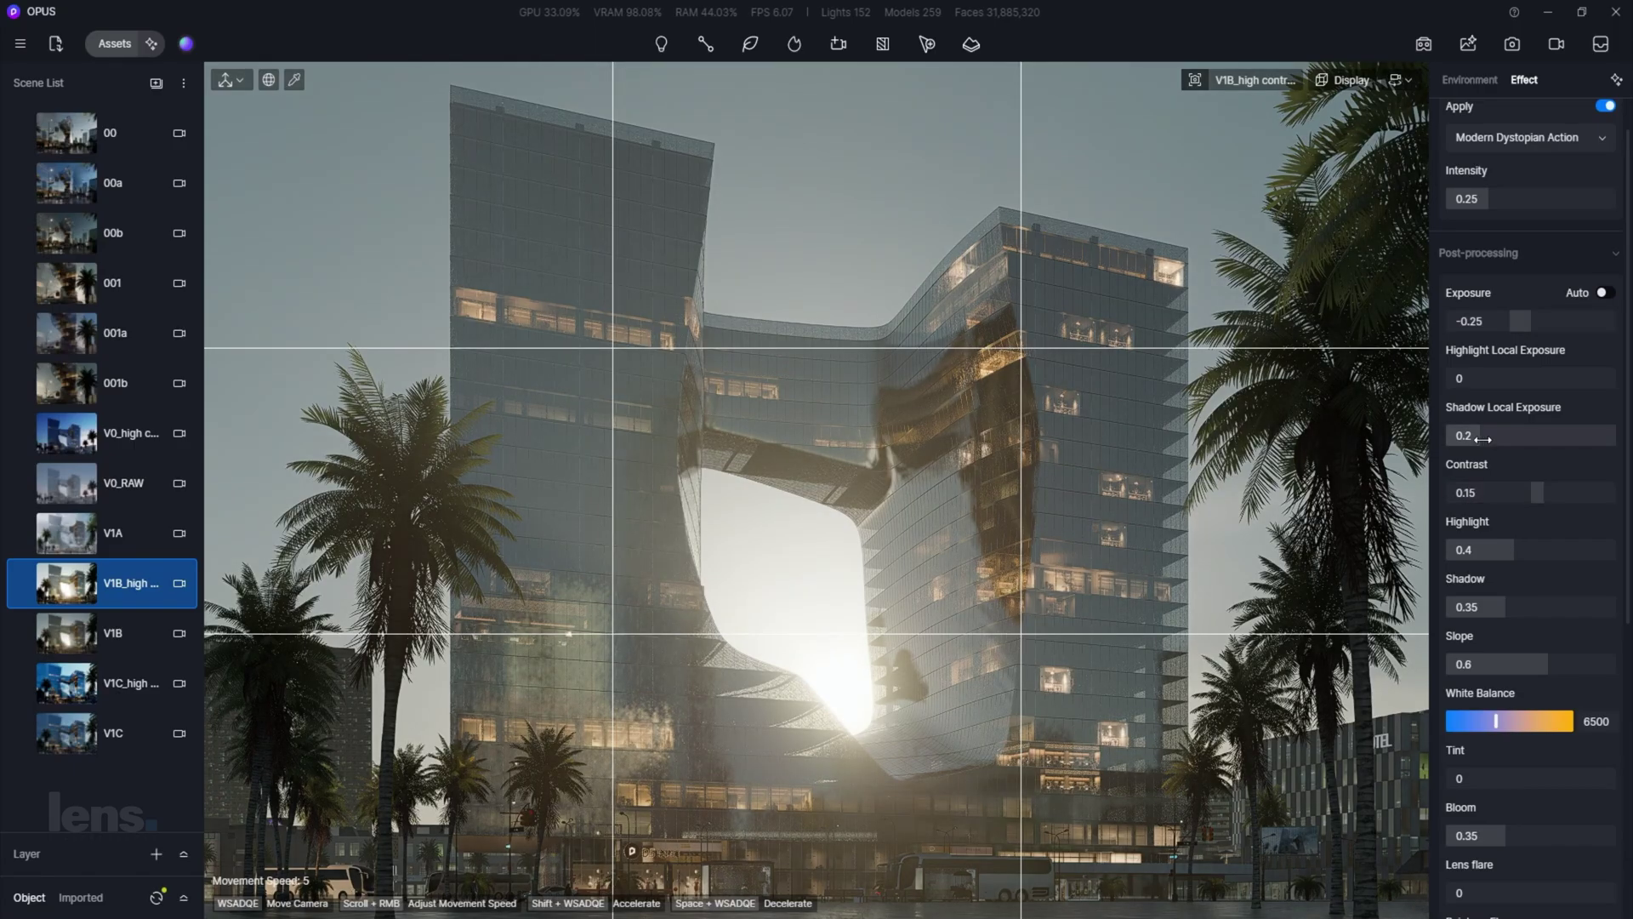
{"action": "left_click_drag", "start_coordinate": [1517, 439], "coordinate": [1528, 438]}
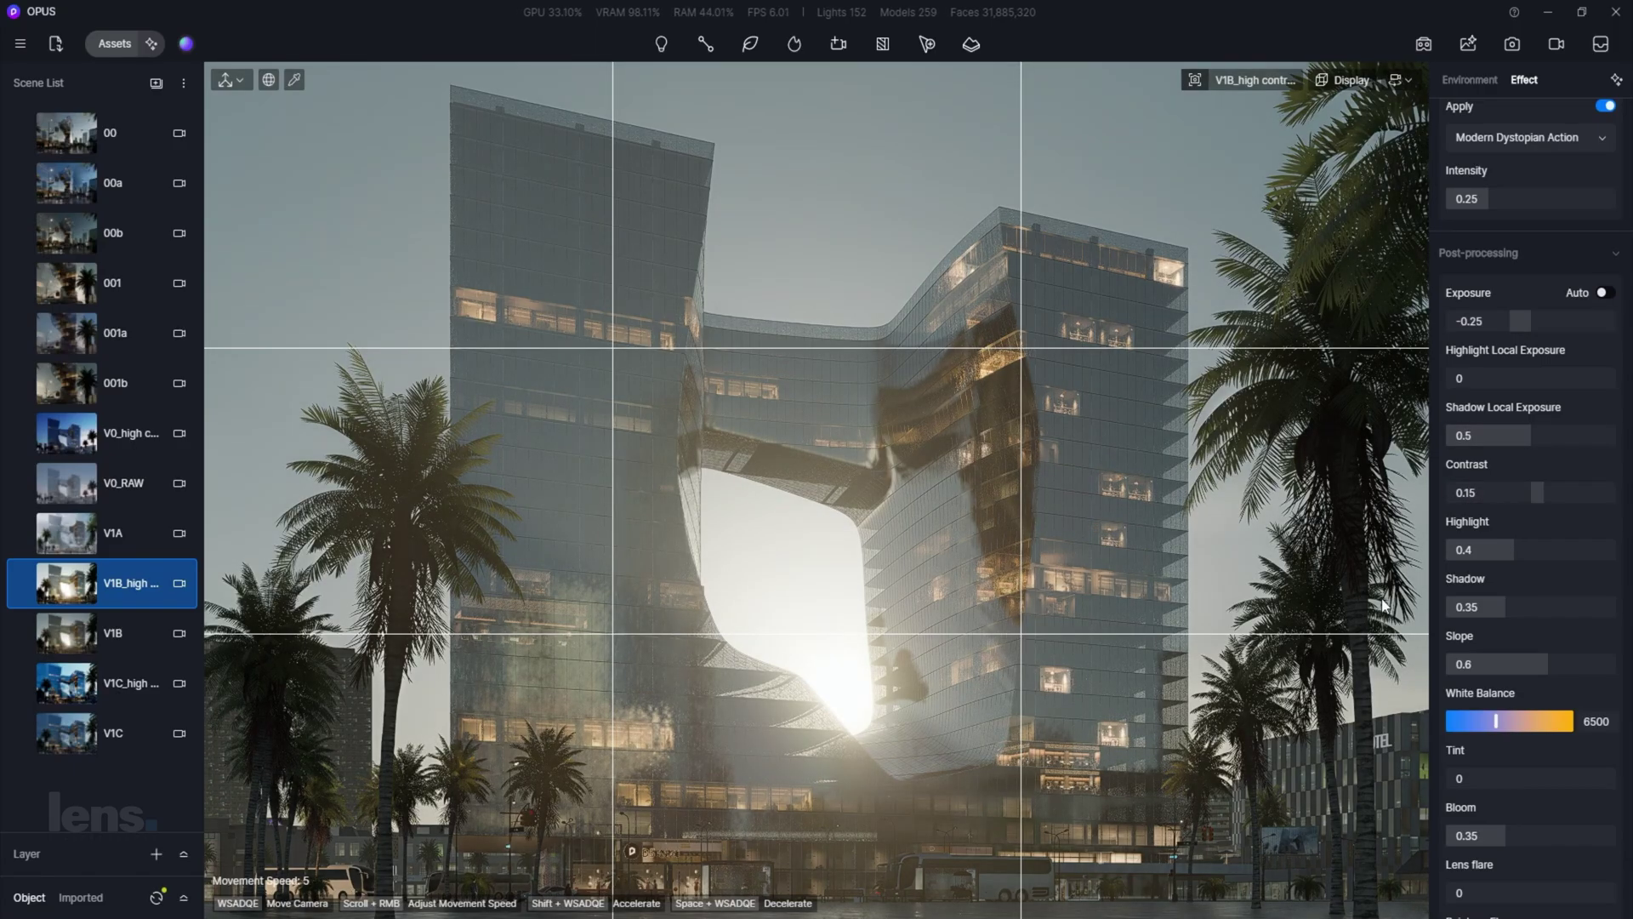
Step: Load the V1C high-contrast scene and reduce its contrast to 0.15
{"action": "left_click", "coordinate": [117, 692]}
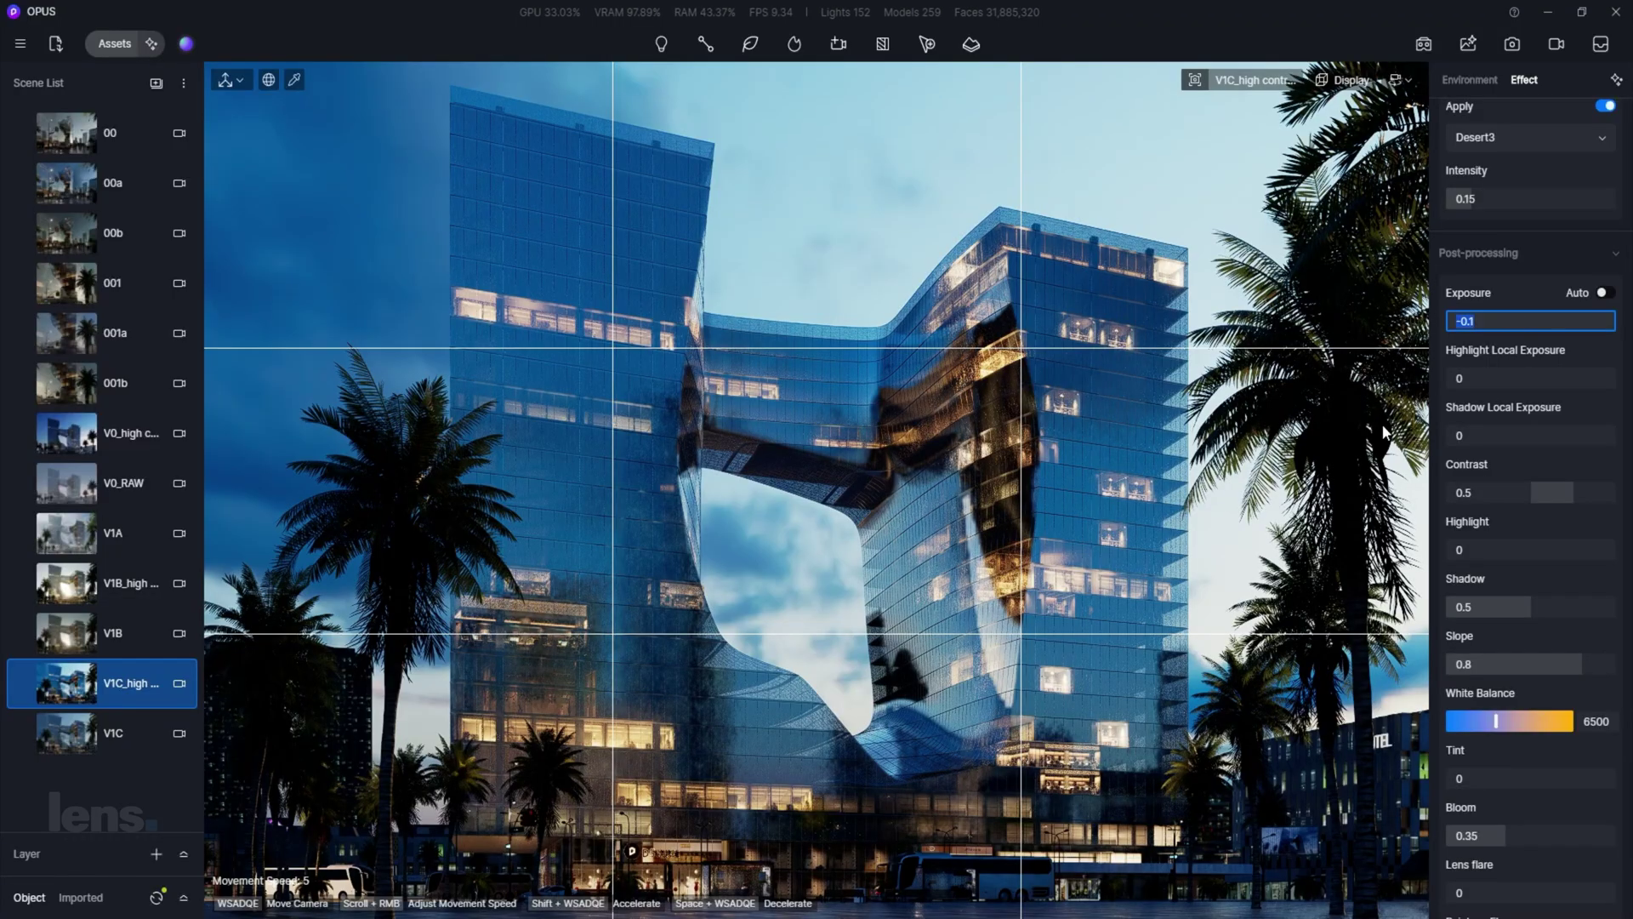
{"action": "left_click", "coordinate": [1525, 497]}
{"action": "key", "text": "Return"}
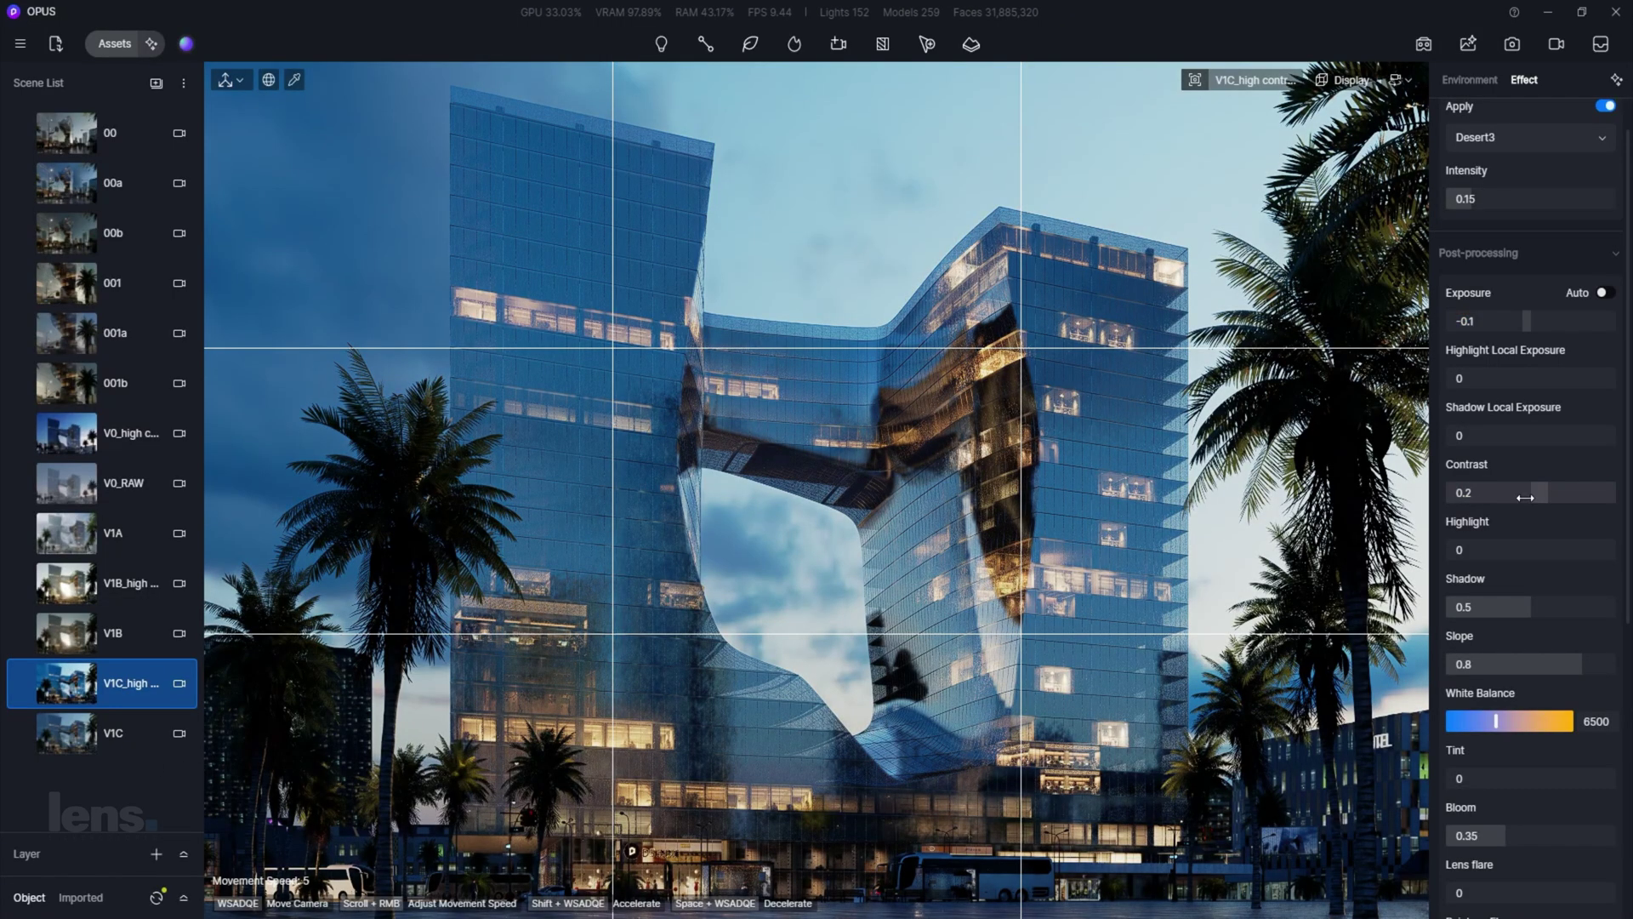
{"action": "key", "text": "Return"}
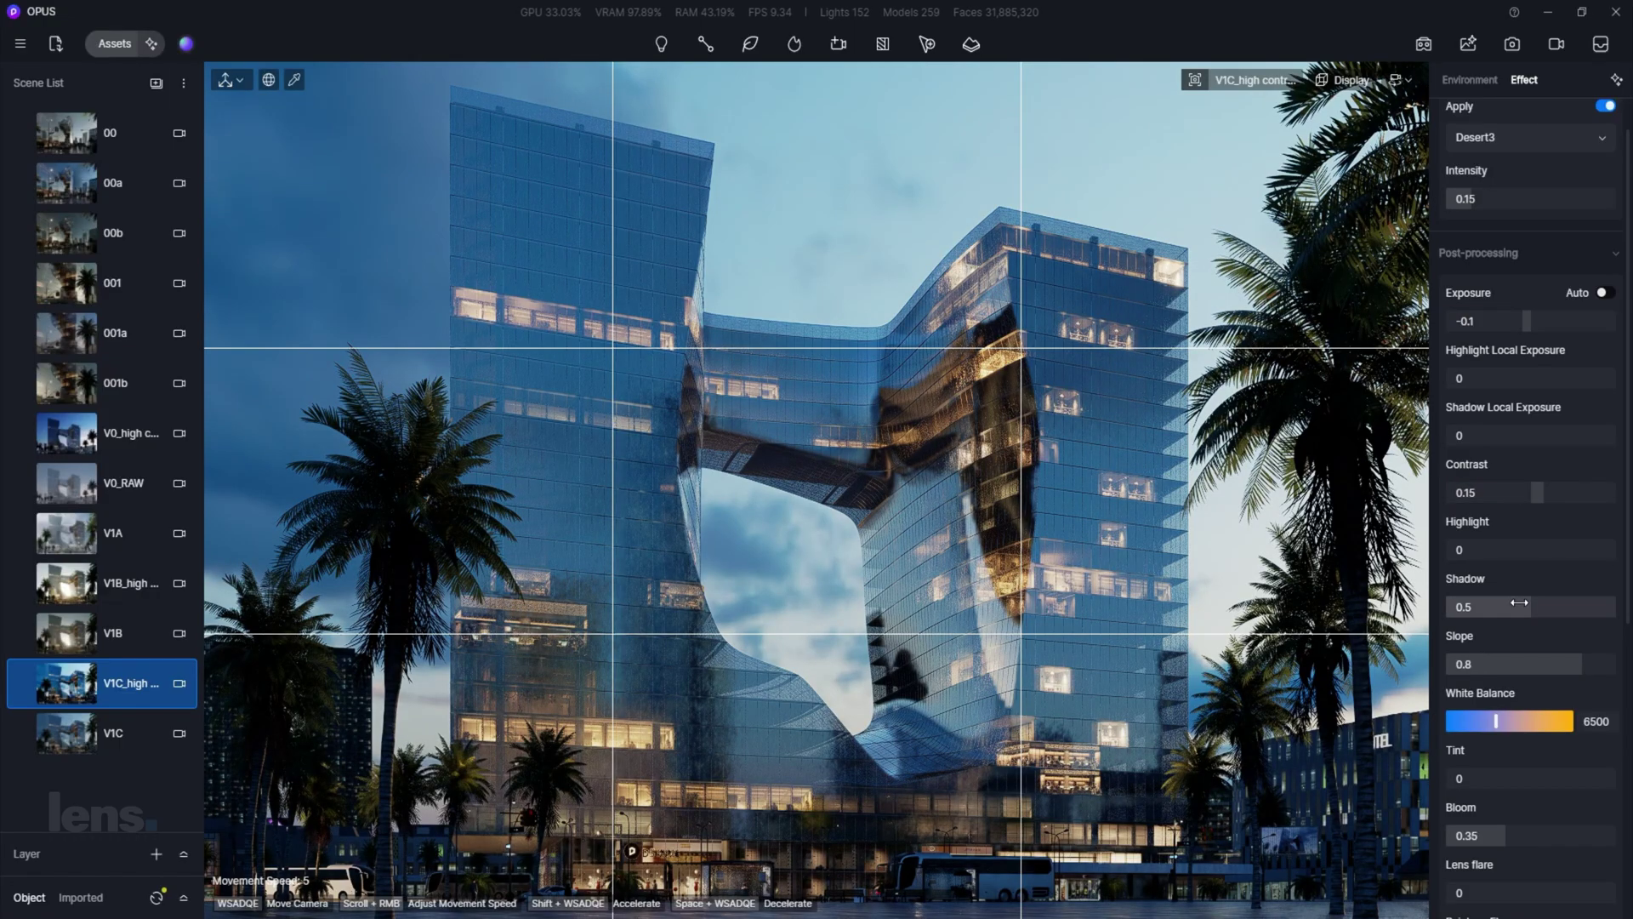
Step: Set the V1C high-contrast scene's shadow to 0.25, shadow local exposure to 0.1, contrast to 0.25, exposure to -0.2 and white balance to 5000
{"action": "left_click_drag", "start_coordinate": [1523, 609], "coordinate": [1493, 609]}
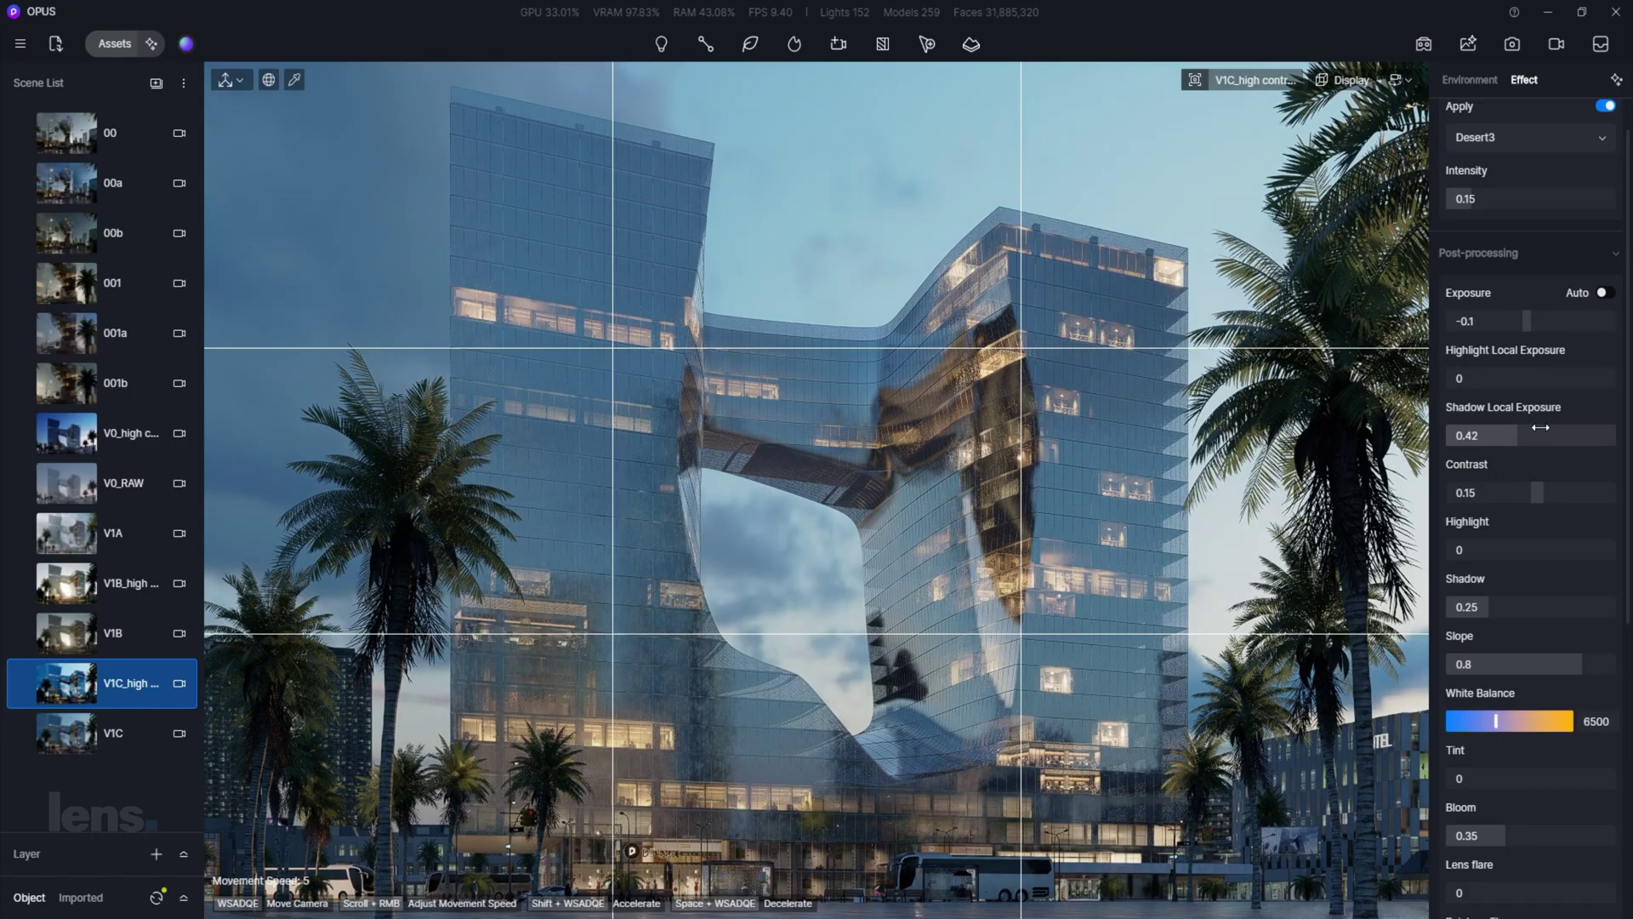
{"action": "left_click_drag", "start_coordinate": [1541, 427], "coordinate": [1520, 427]}
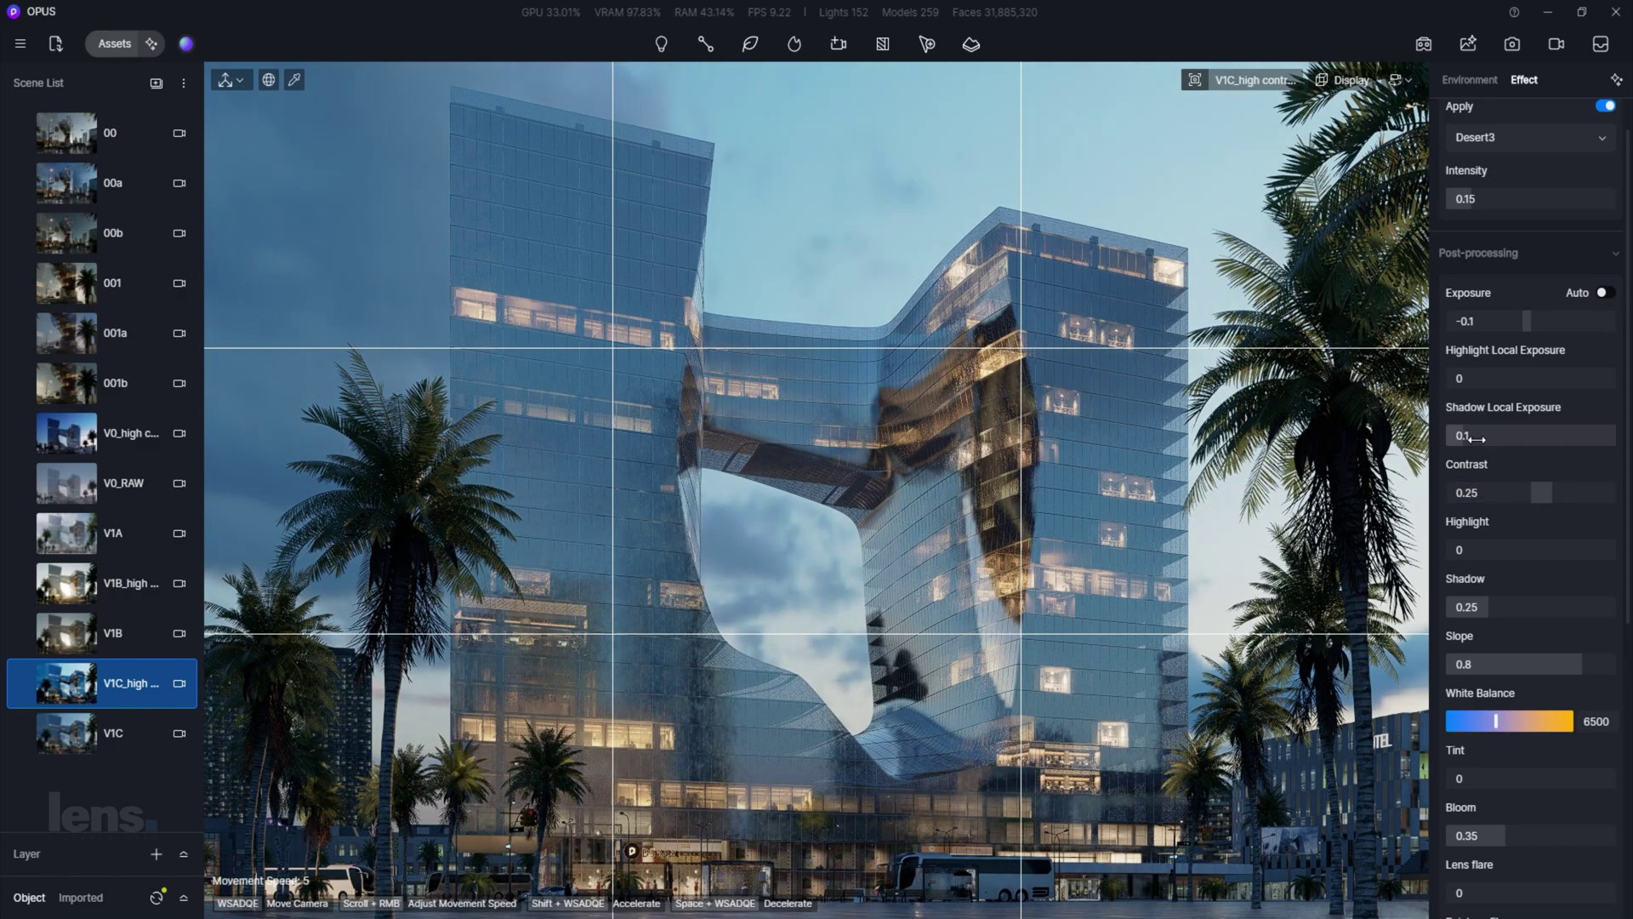
{"action": "left_click", "coordinate": [1522, 322]}
{"action": "type", "text": "-0.2"}
{"action": "key", "text": "Return"}
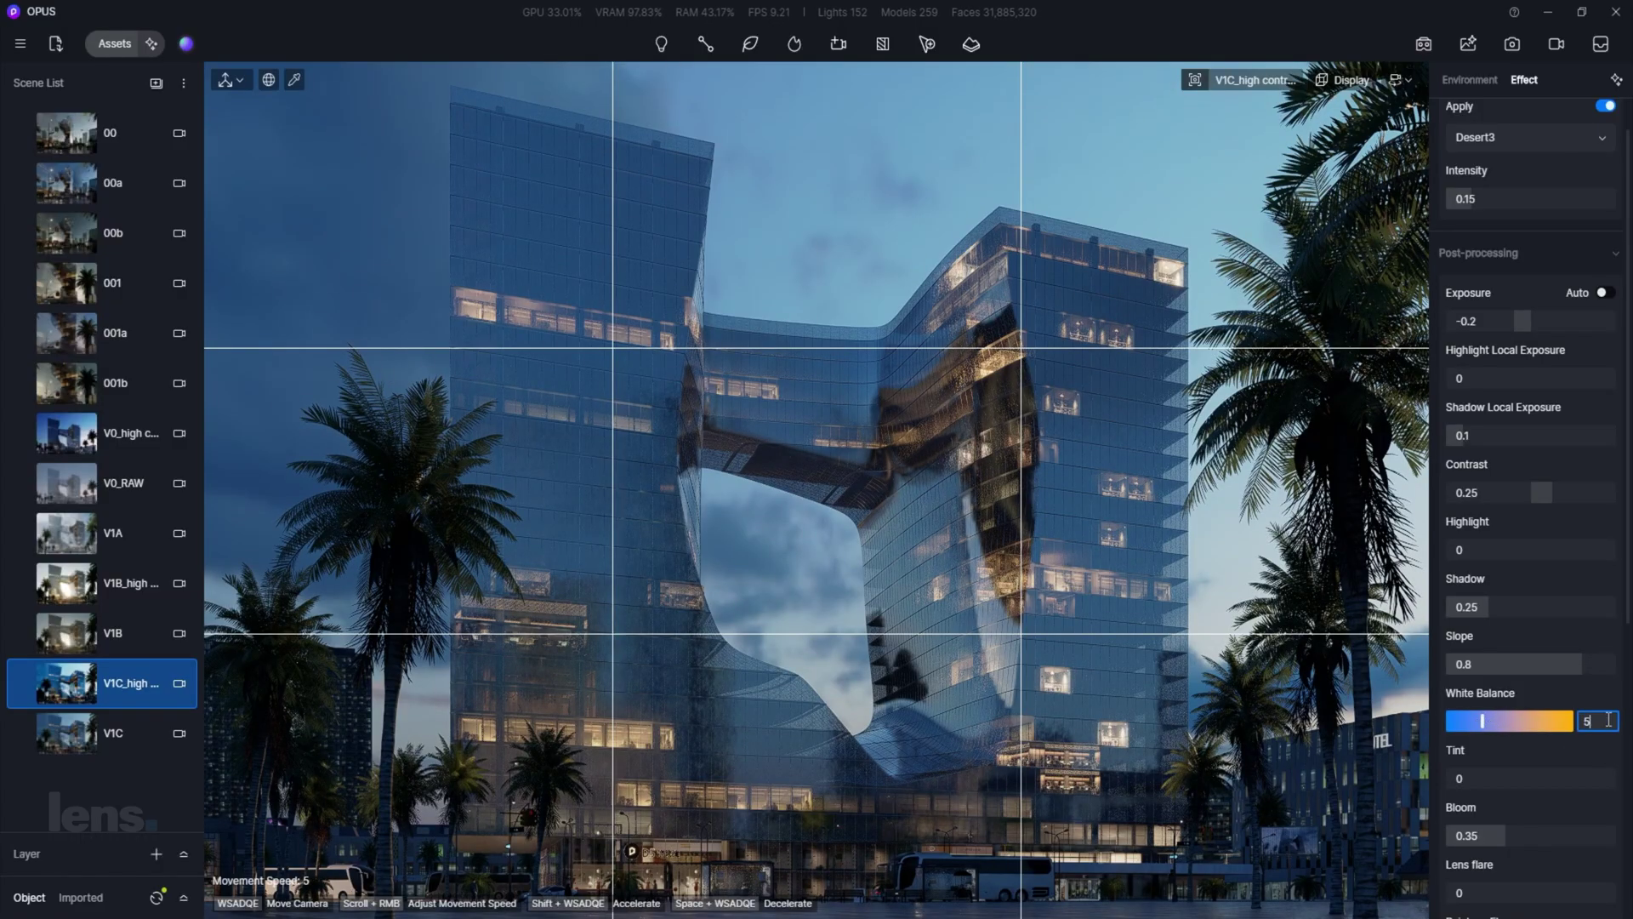
Step: Reset the tint to 0 and review the remaining post-processing settings of the V1C high-contrast scene
{"action": "scroll", "coordinate": [1493, 781], "scroll_direction": "down", "scroll_amount": 1}
{"action": "left_click", "coordinate": [1493, 782]}
{"action": "type", "text": "0"}
{"action": "key", "text": "Return"}
{"action": "scroll", "coordinate": [1531, 527], "scroll_direction": "down", "scroll_amount": 5}
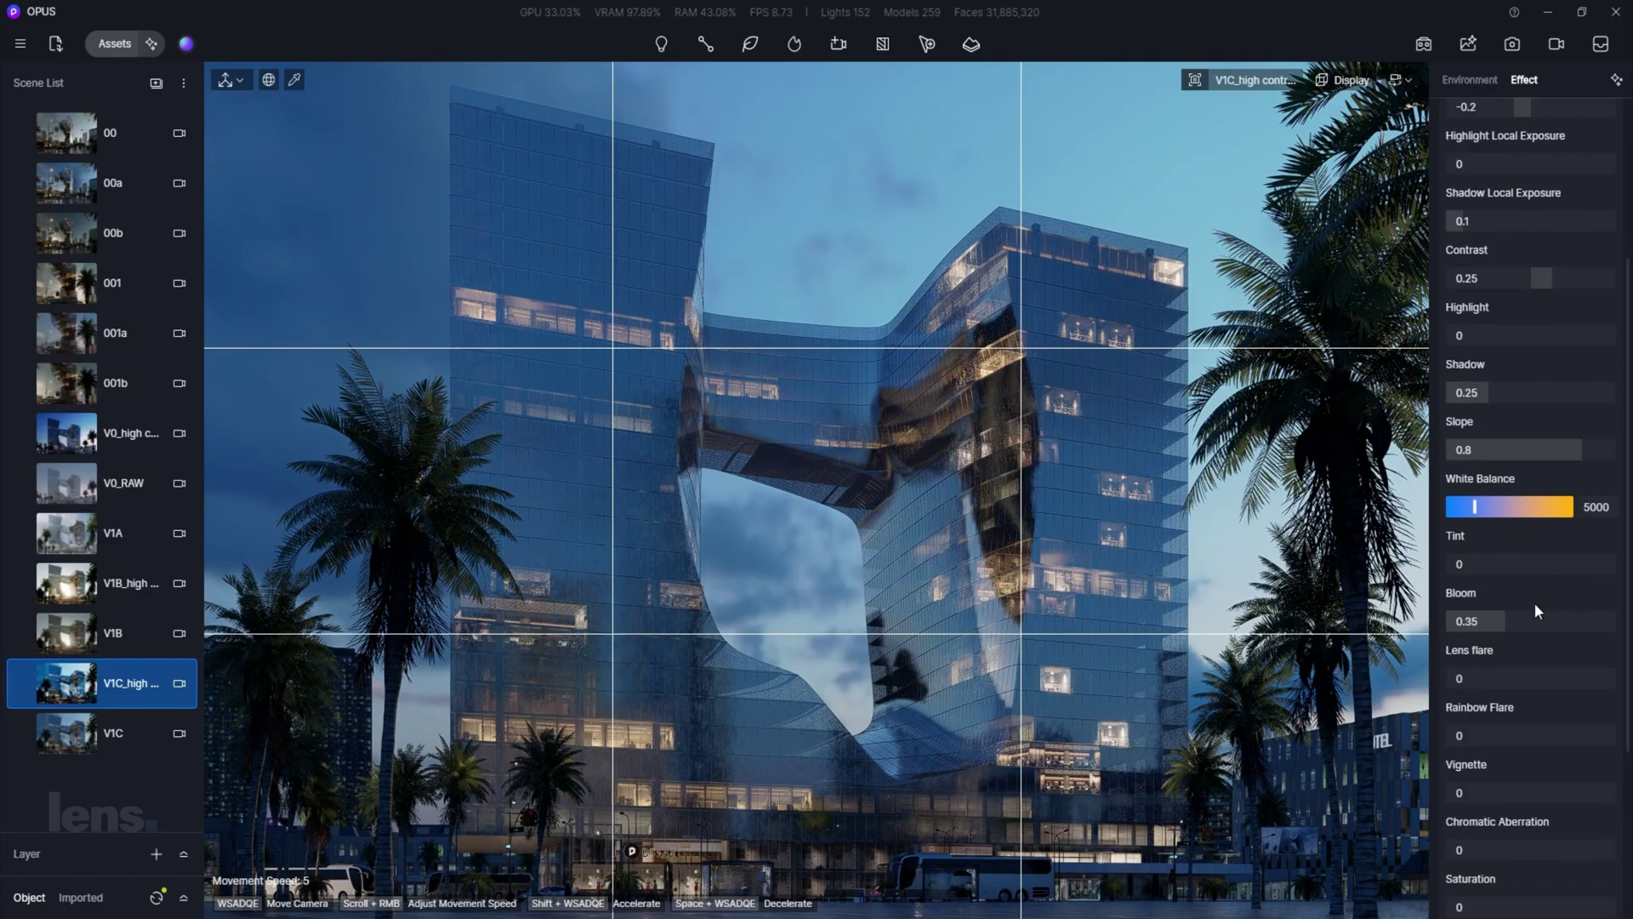
{"action": "scroll", "coordinate": [1534, 604], "scroll_direction": "up", "scroll_amount": 4}
{"action": "scroll", "coordinate": [1529, 522], "scroll_direction": "up", "scroll_amount": 3}
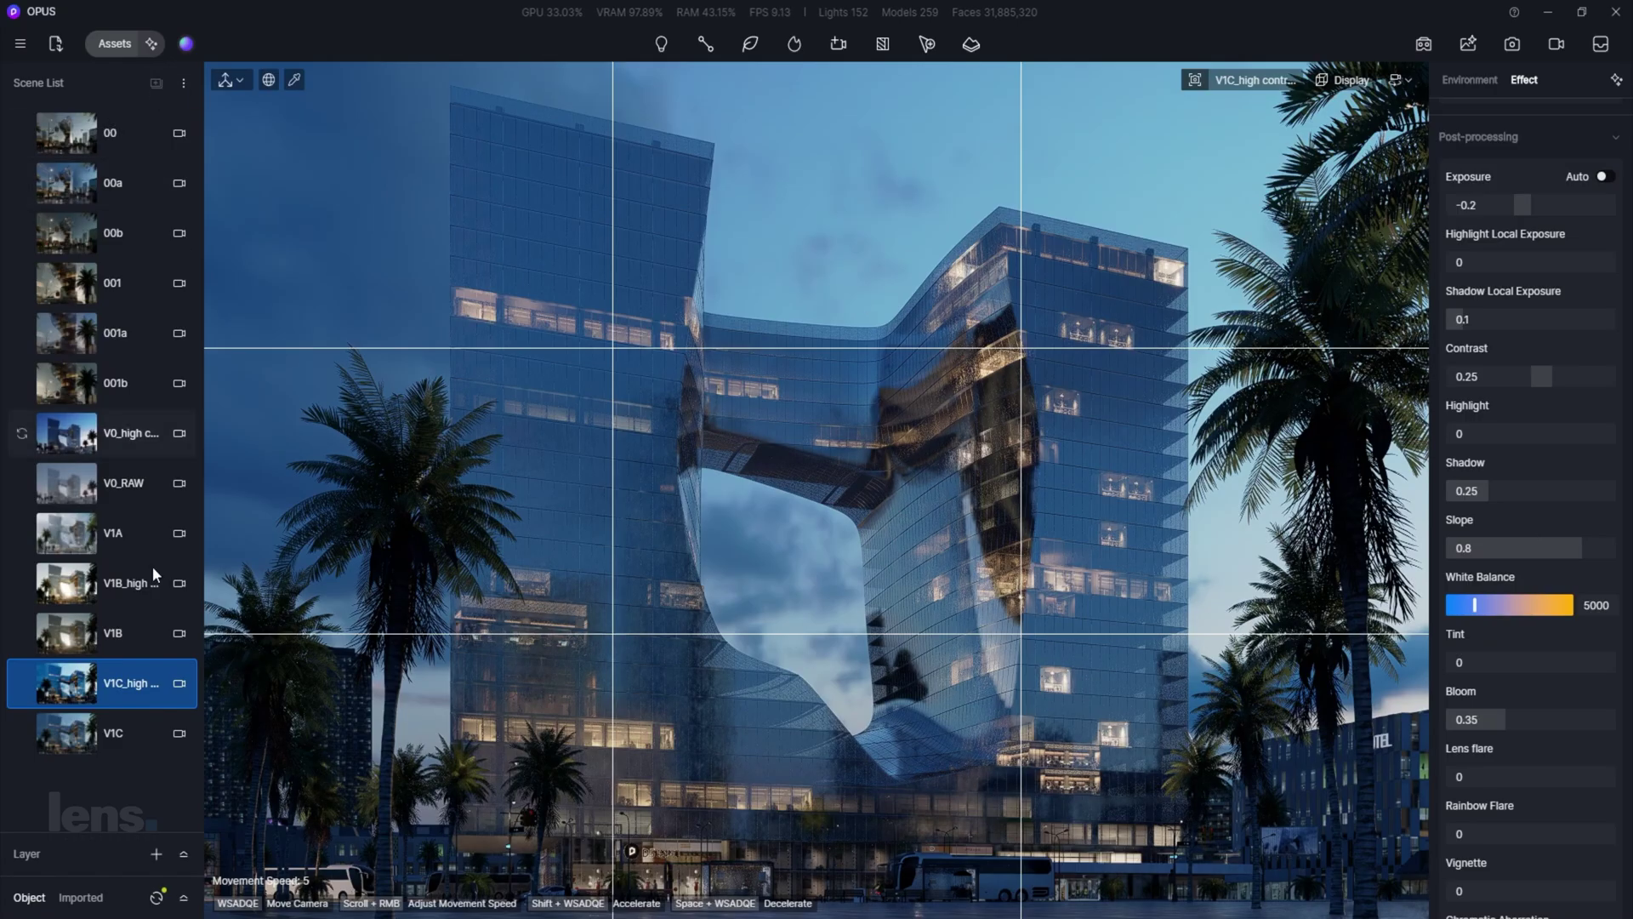
Step: Save the adjusted look as a new scene below the V1C high-contrast scene and compare it with the original
{"action": "left_click", "coordinate": [128, 733]}
{"action": "left_click", "coordinate": [125, 688]}
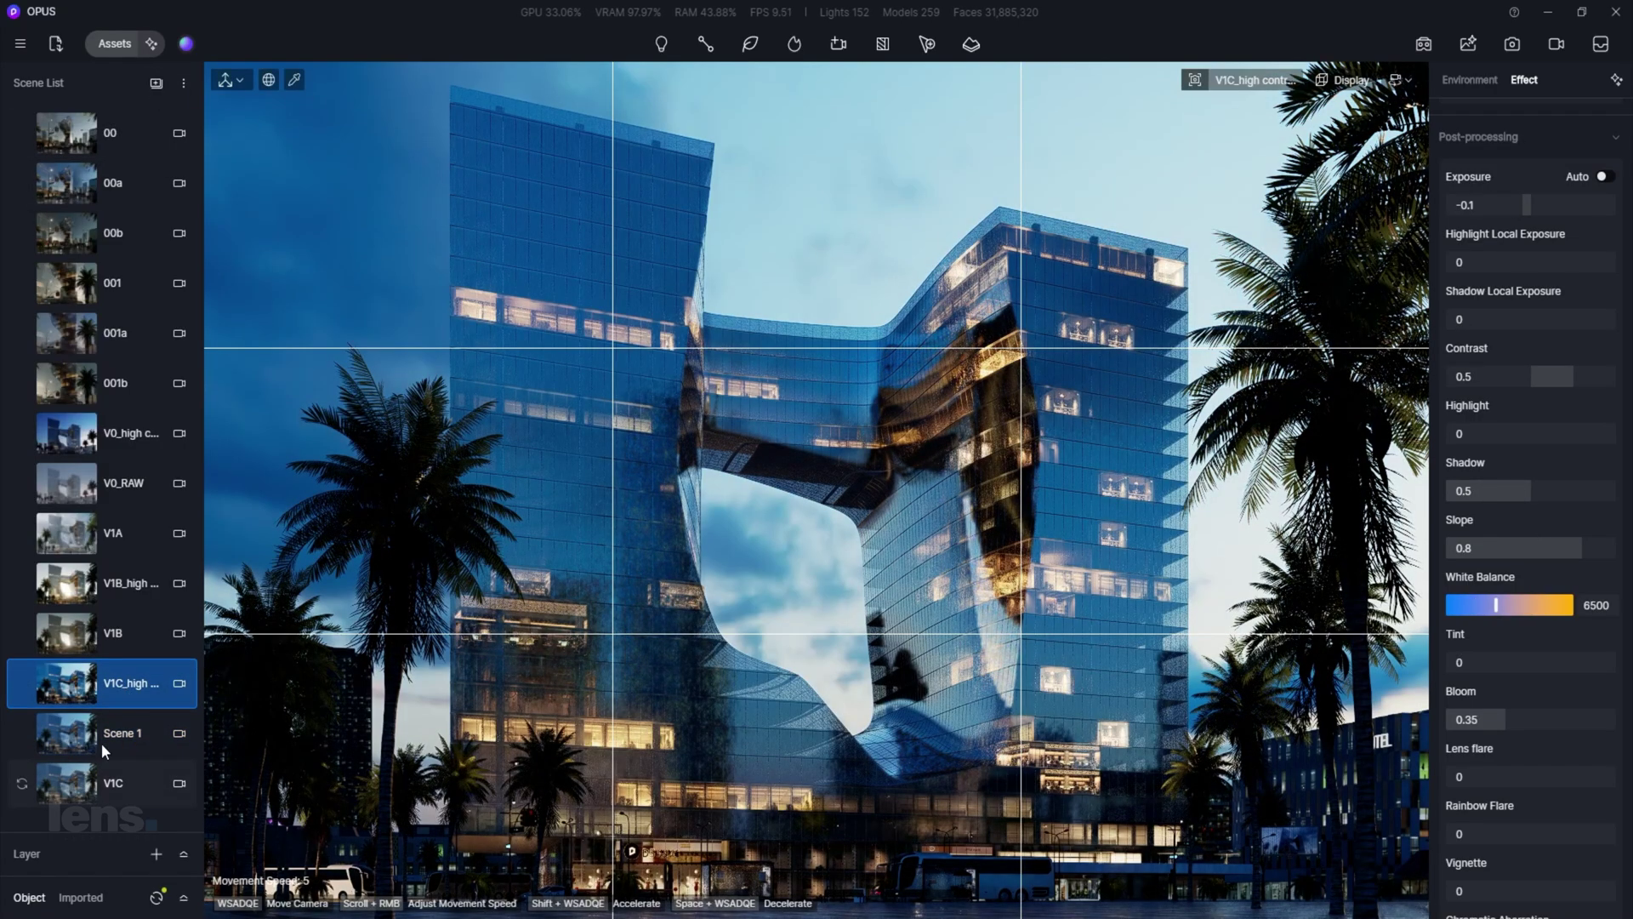
{"action": "left_click", "coordinate": [106, 734]}
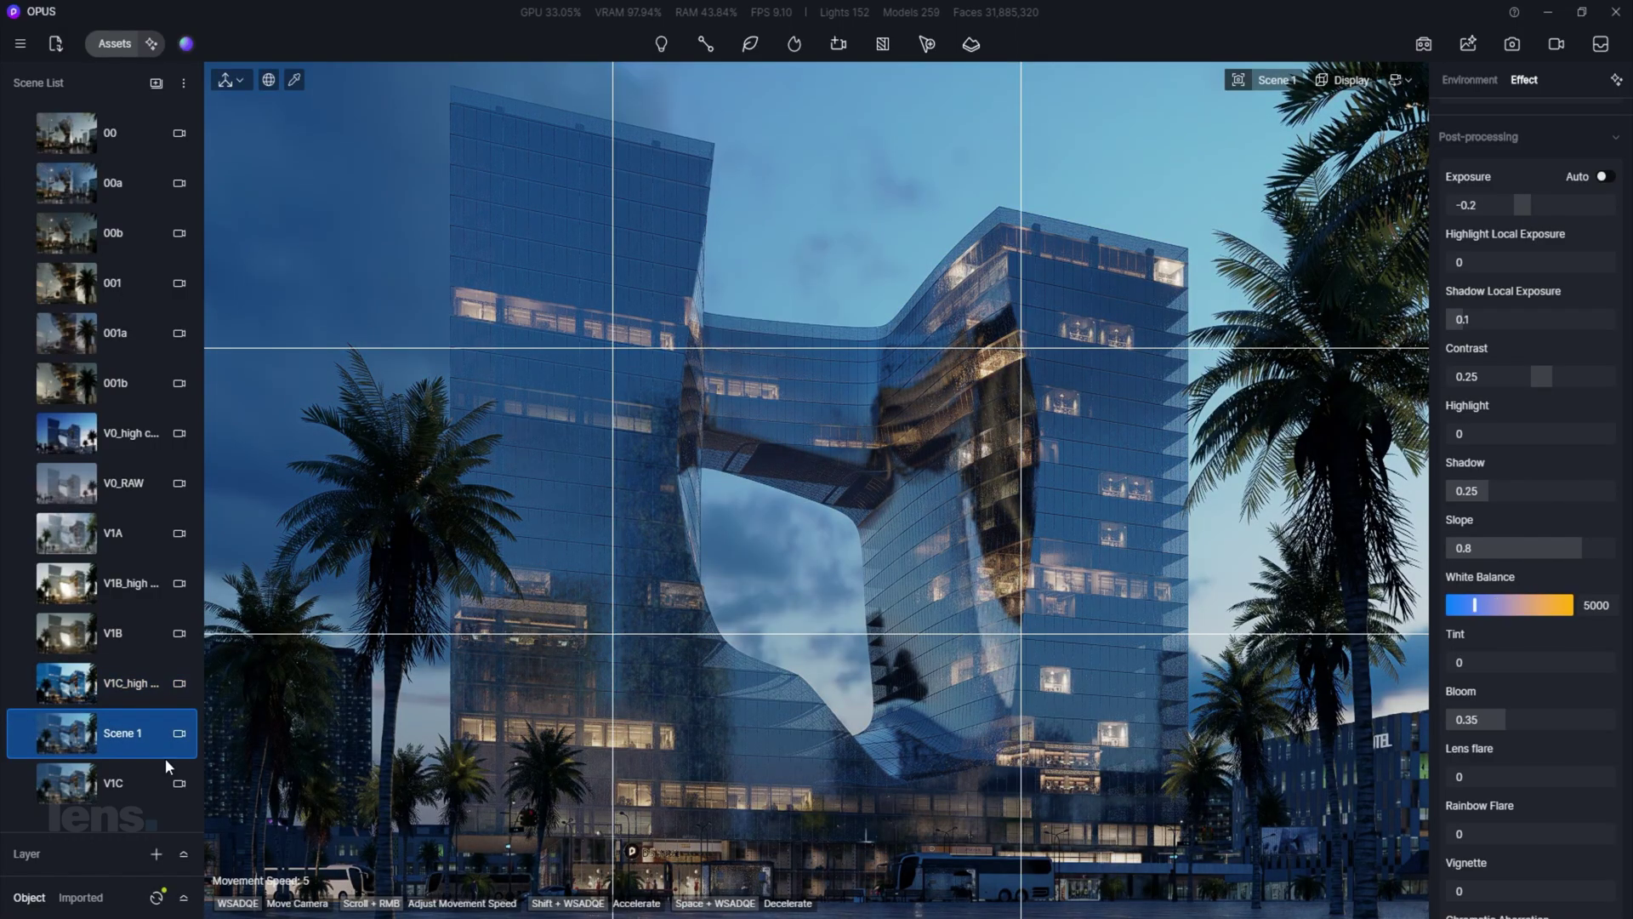
{"action": "left_click", "coordinate": [135, 733]}
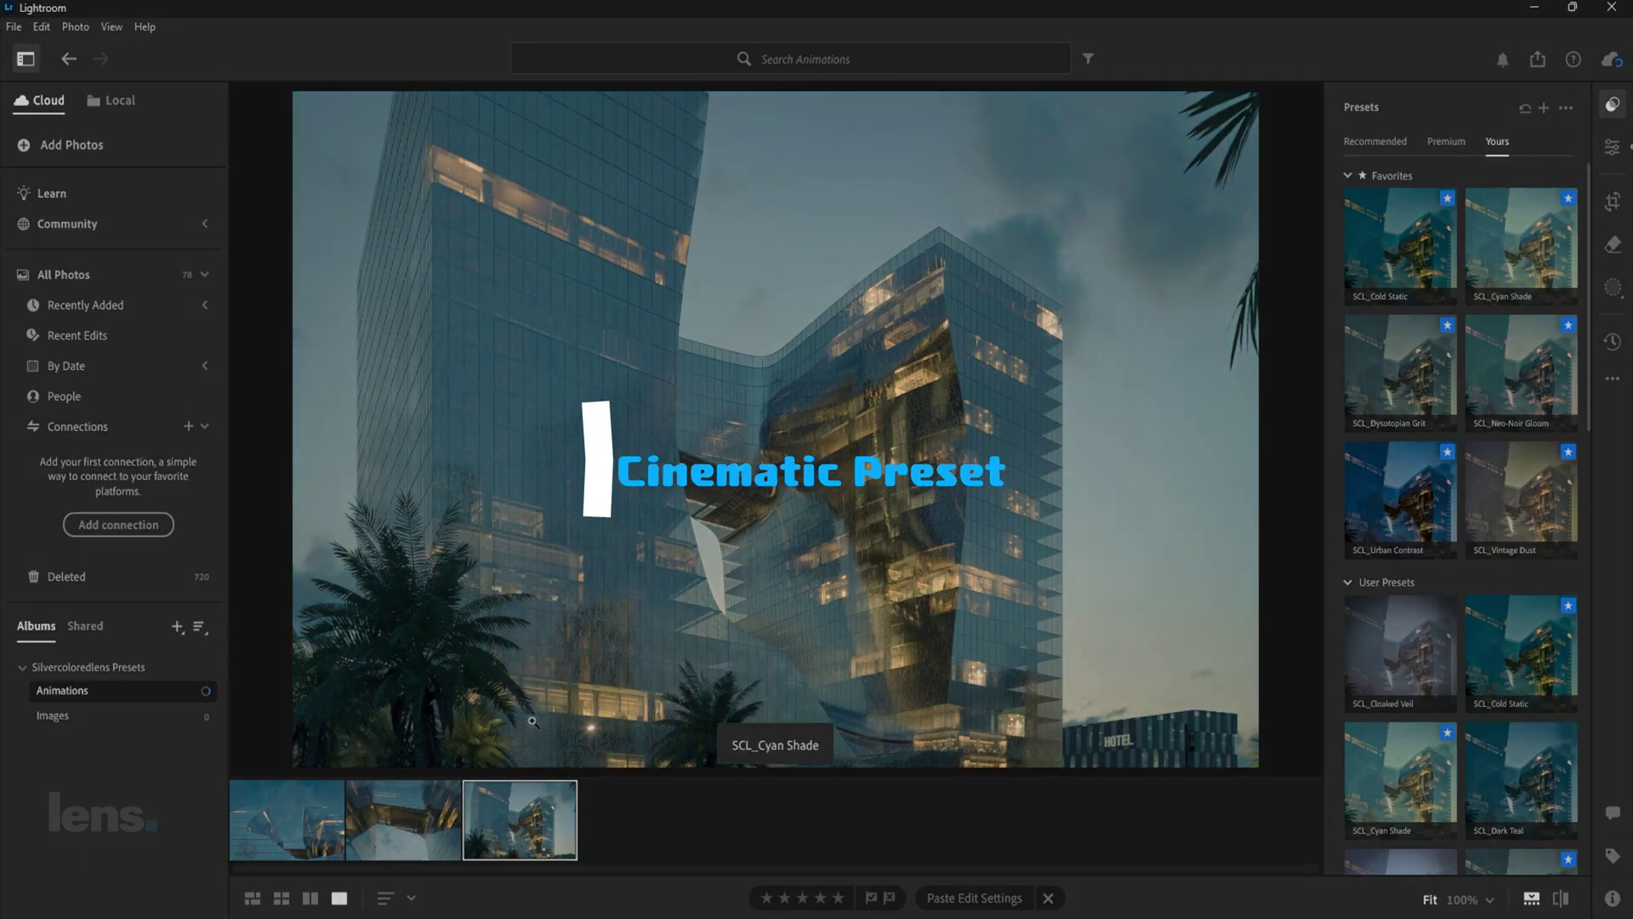
Step: Switch to Lightroom and look through the first two building images in the Animations album
{"action": "left_click", "coordinate": [306, 829]}
{"action": "left_click", "coordinate": [391, 829]}
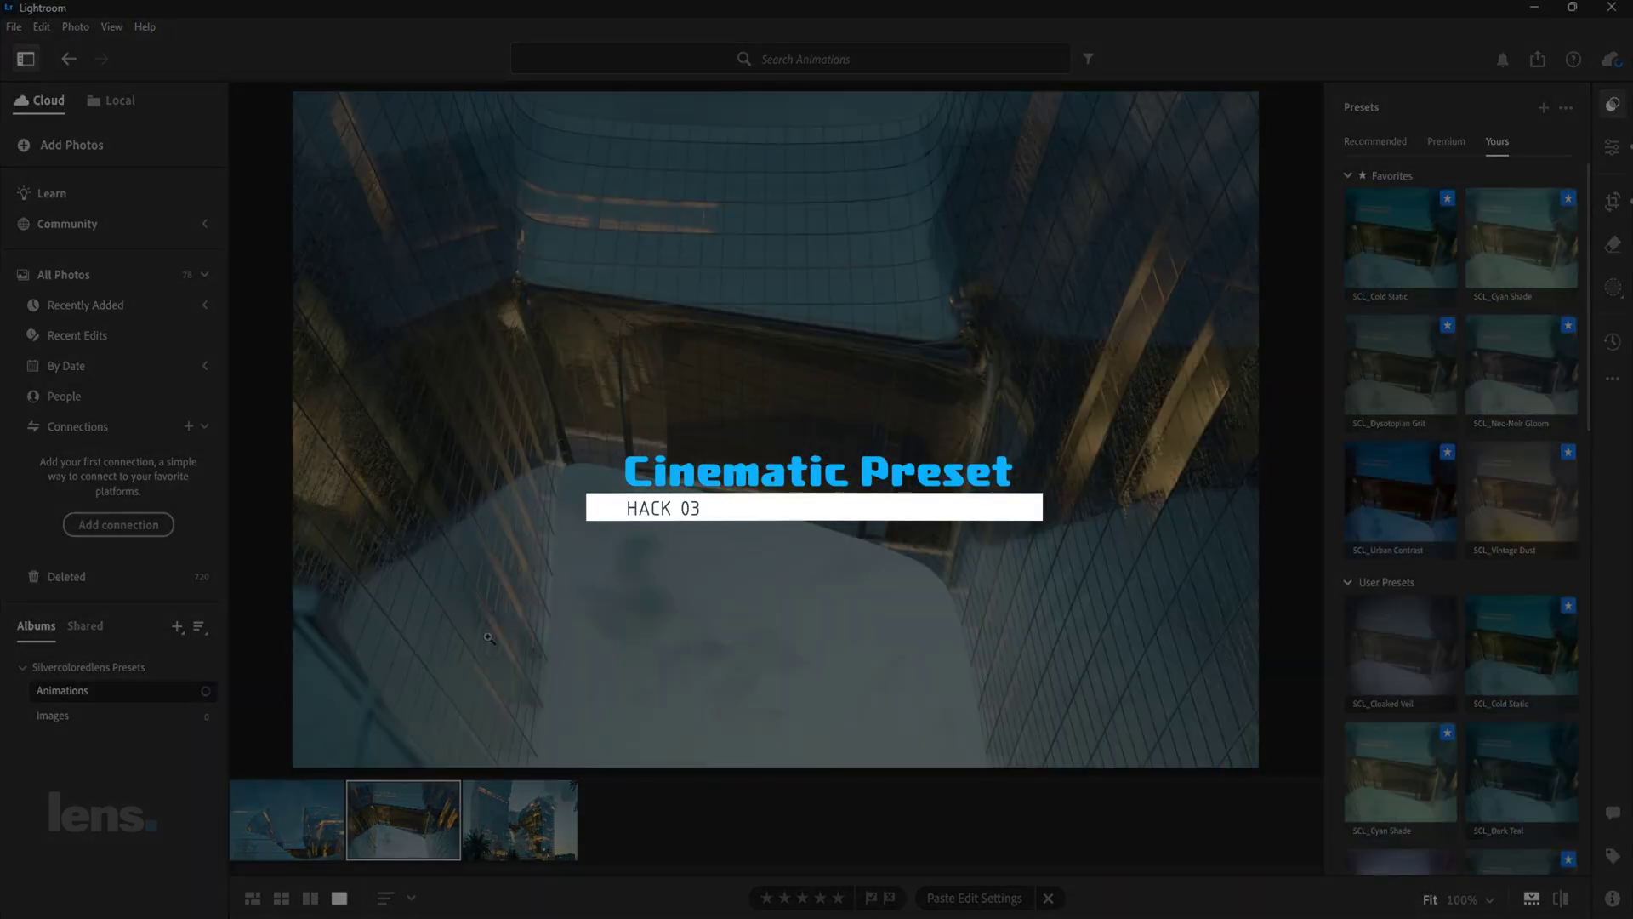
{"action": "left_click", "coordinate": [335, 844]}
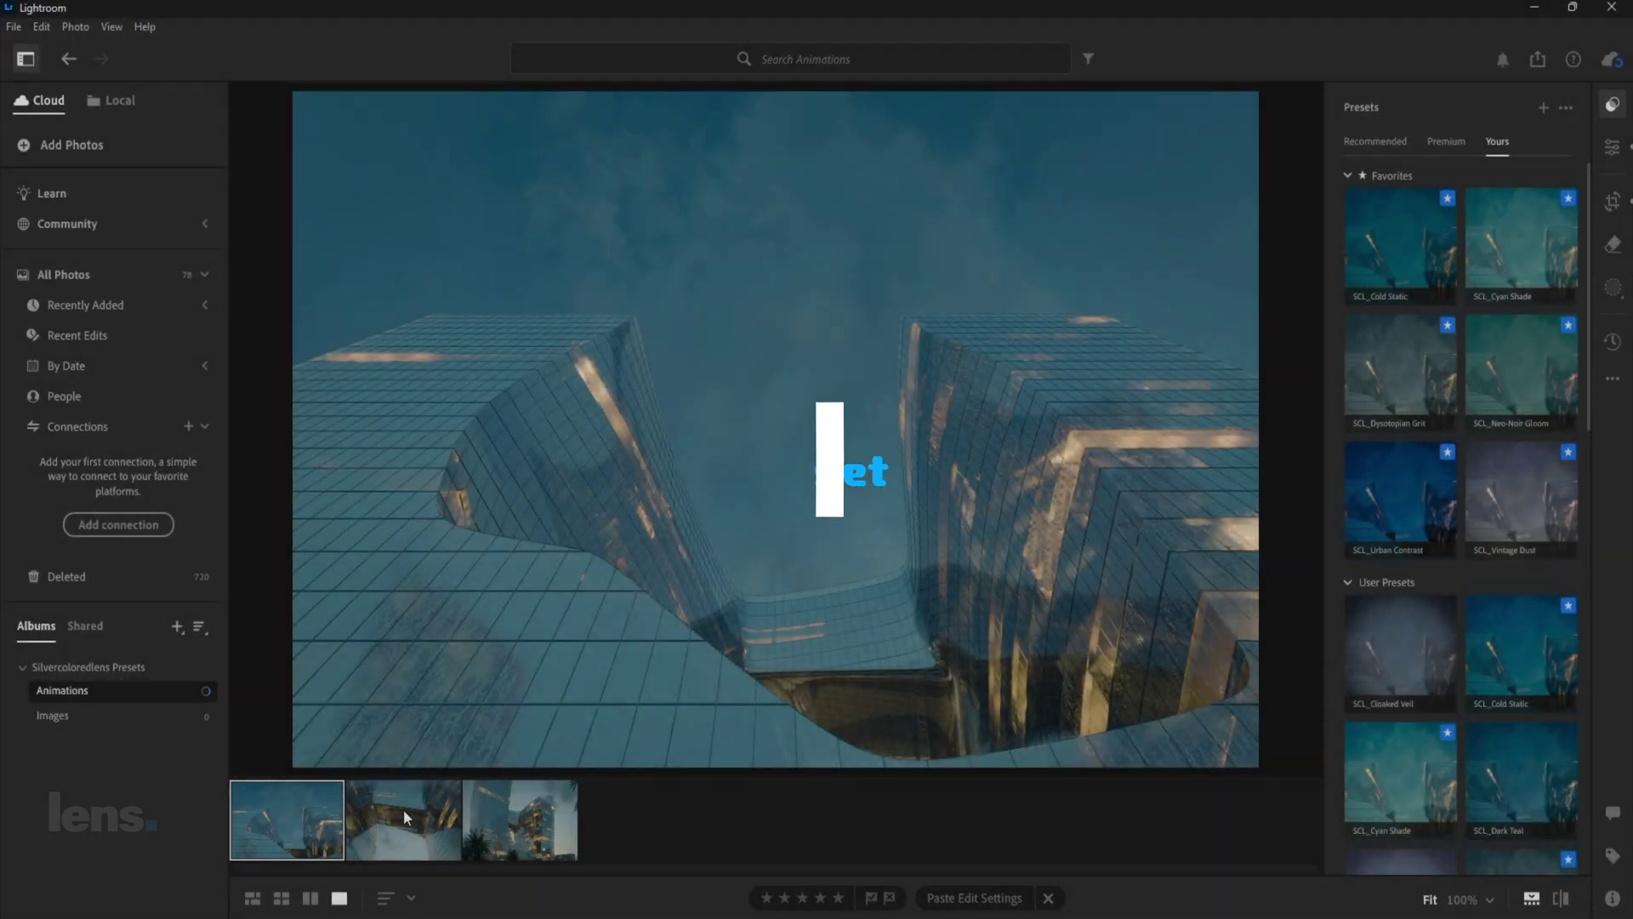
{"action": "left_click", "coordinate": [404, 817]}
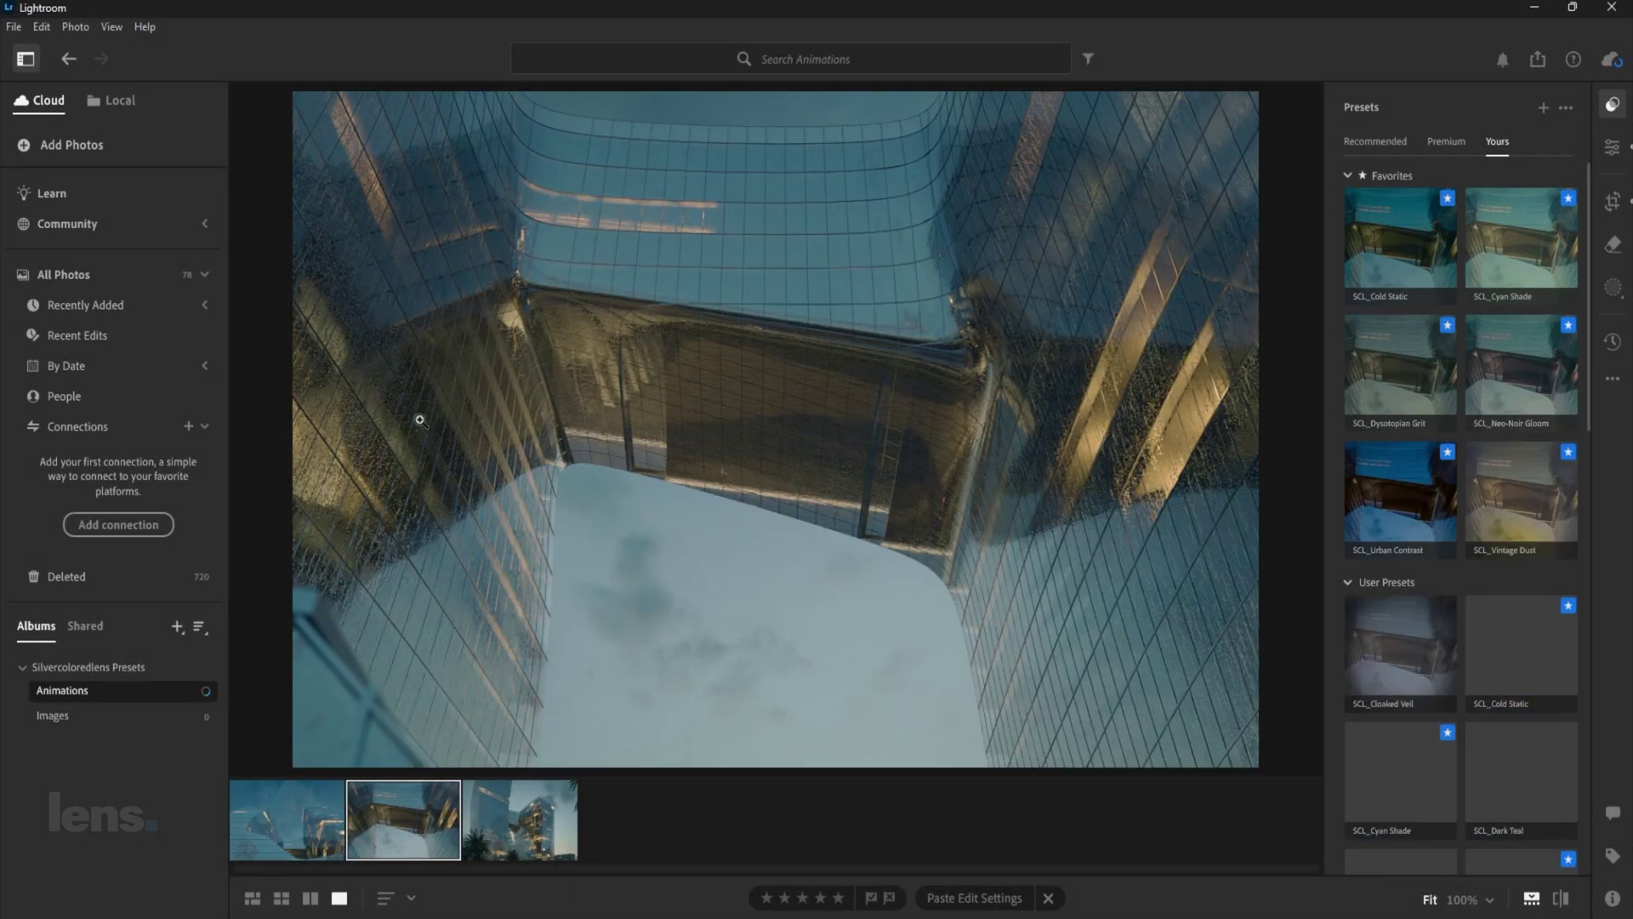
Step: Apply the SCL_Urban Contrast preset to the third building image and reduce its amount to about 62
{"action": "left_click", "coordinate": [572, 815]}
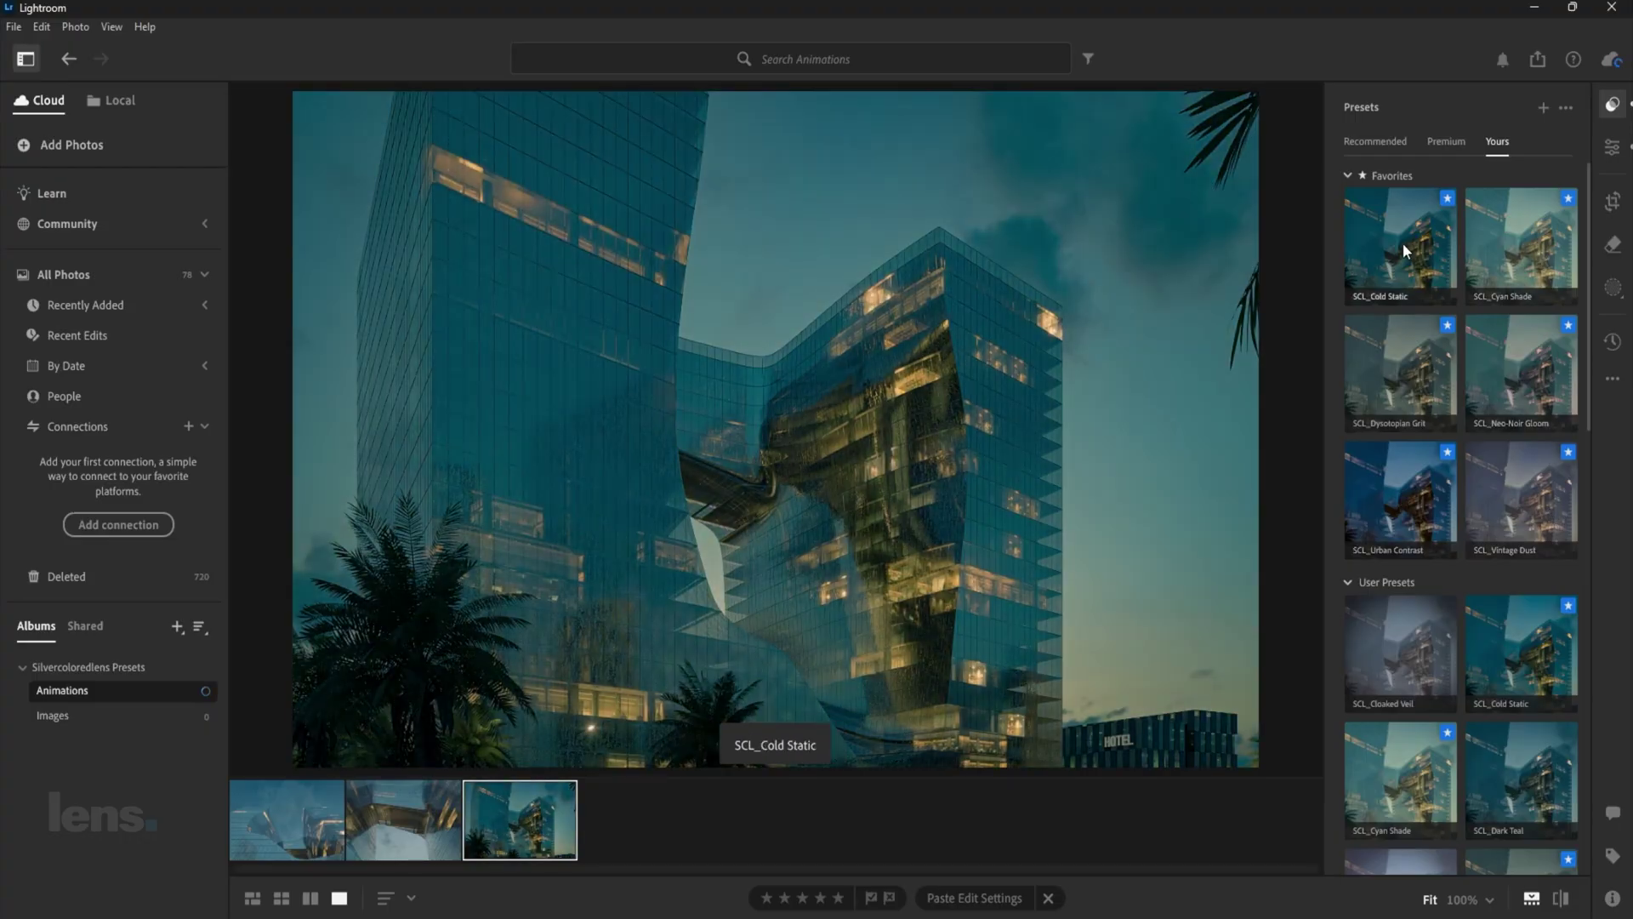
{"action": "left_click", "coordinate": [1401, 484]}
{"action": "left_click_drag", "start_coordinate": [1458, 594], "coordinate": [1417, 598]}
Step: Fine-tune the third image's light with exposure +0.19, highlights +11, shadows -13, whites +21 and blacks -48
{"action": "left_click", "coordinate": [1613, 147]}
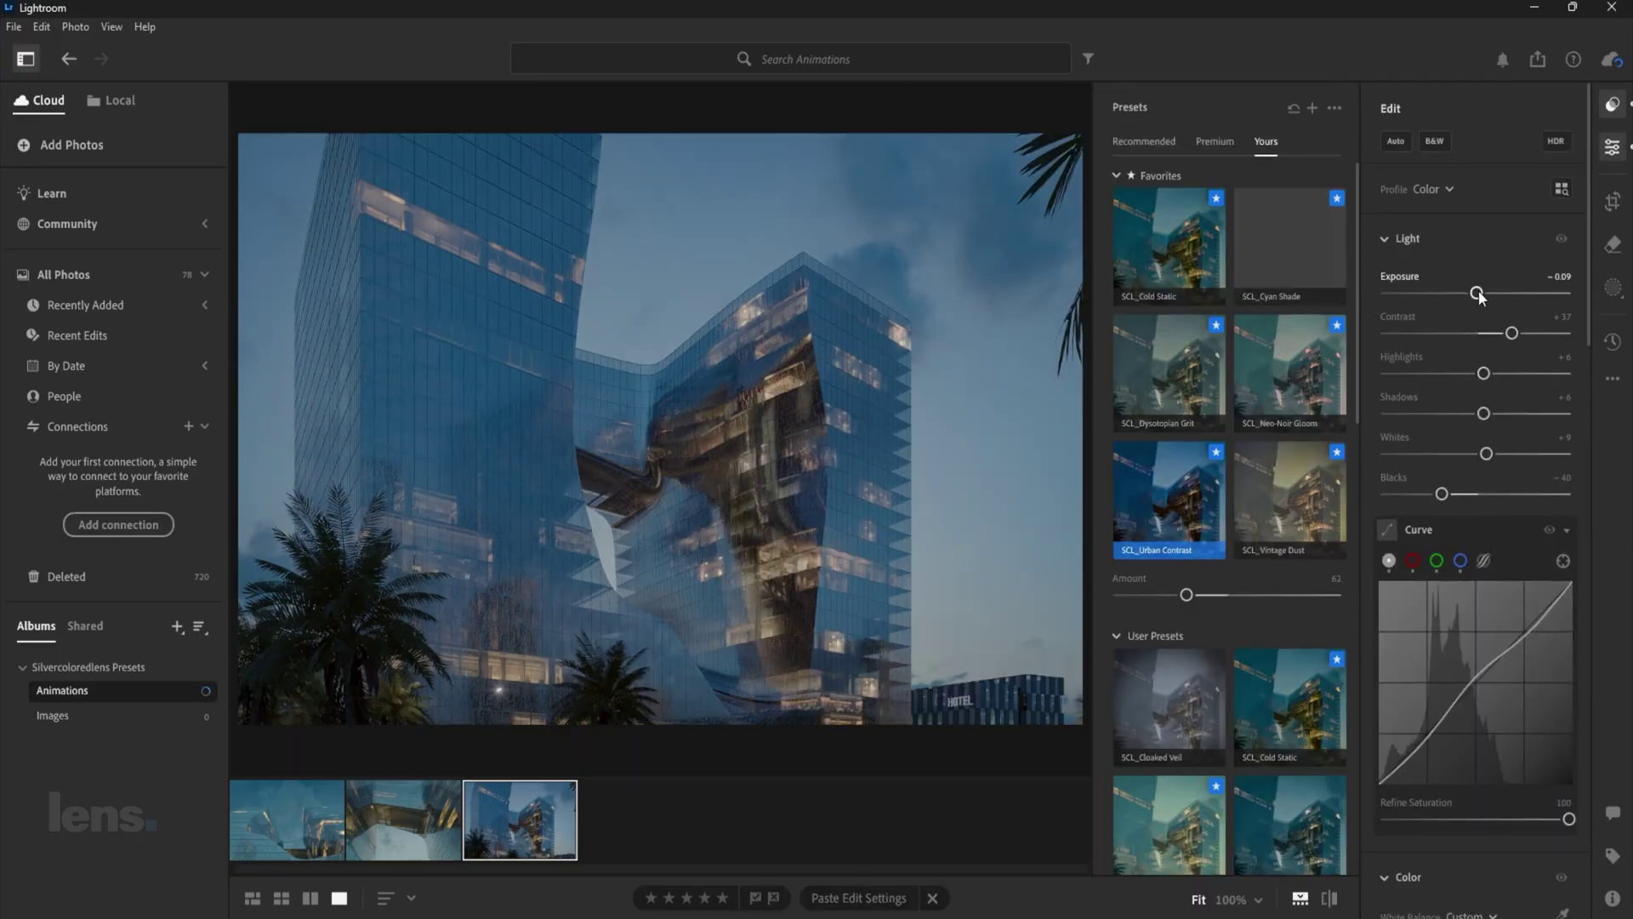
{"action": "left_click_drag", "start_coordinate": [1477, 295], "coordinate": [1482, 295]}
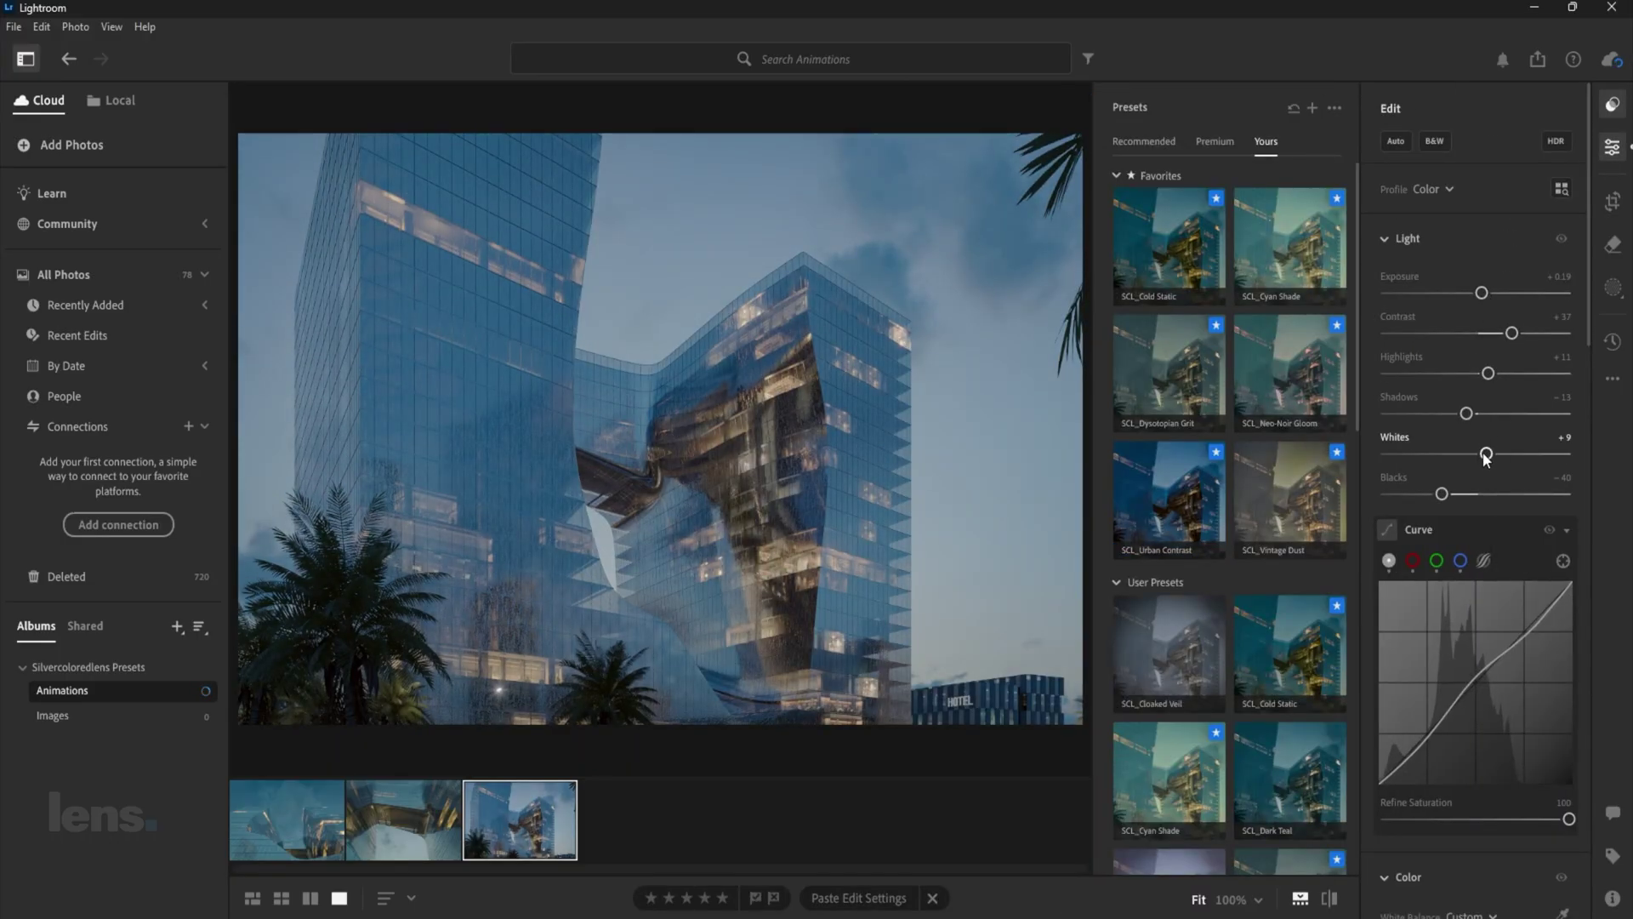
{"action": "left_click_drag", "start_coordinate": [1486, 453], "coordinate": [1434, 496]}
{"action": "scroll", "coordinate": [1548, 751], "scroll_direction": "down", "scroll_amount": 2}
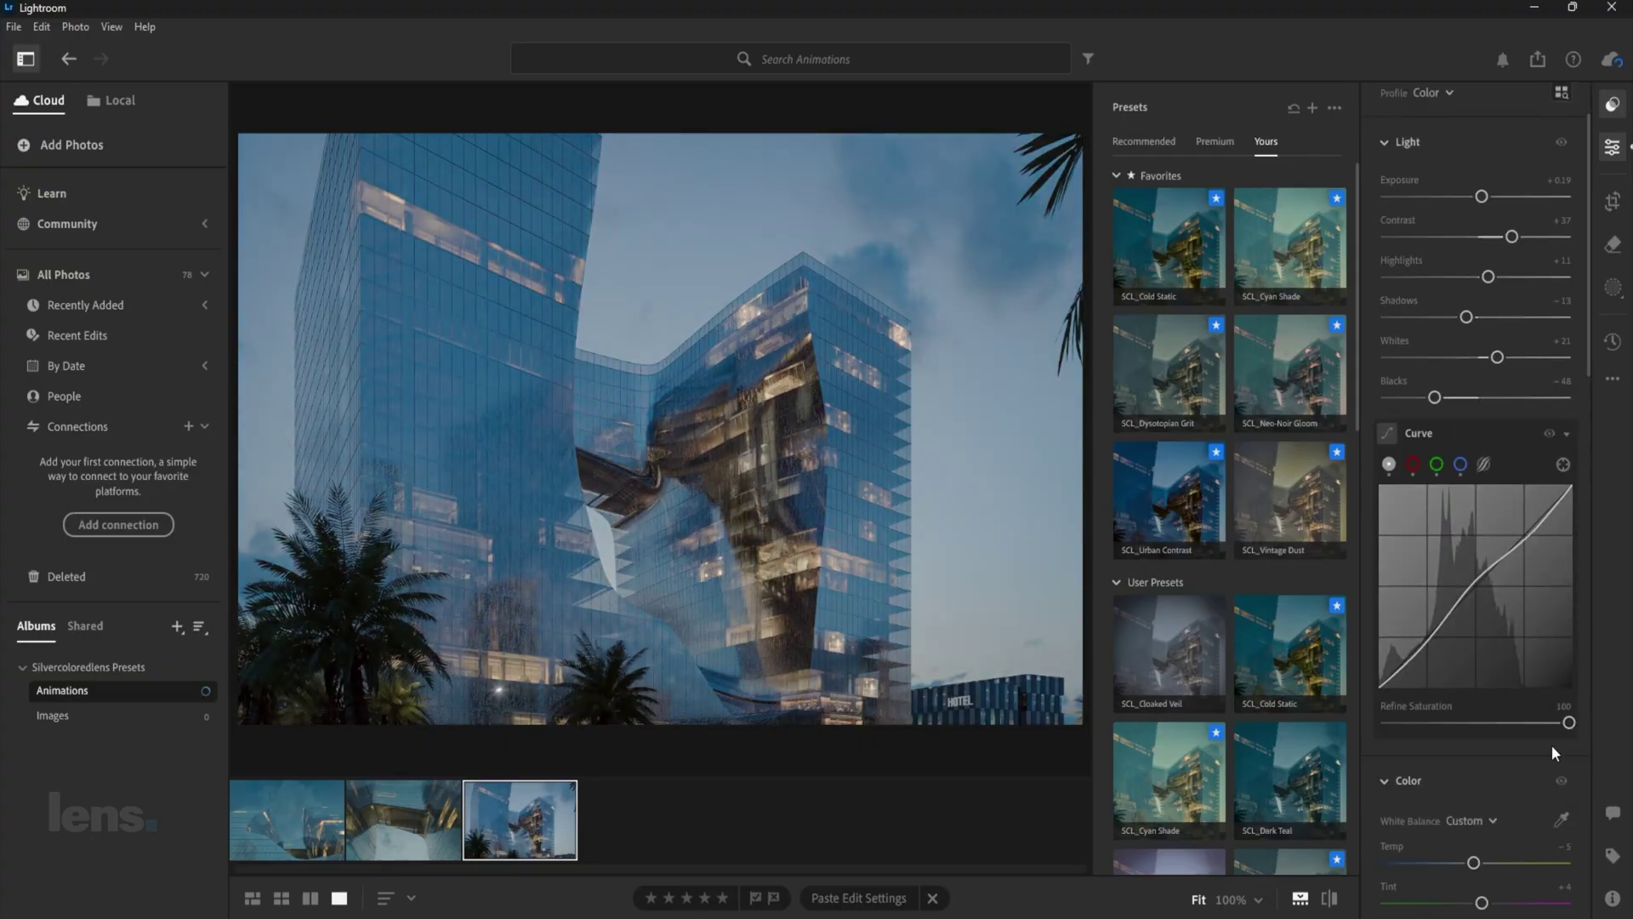
Step: Warm the third building image by setting its white balance temperature to +2 and review its color mixer and color grading
{"action": "scroll", "coordinate": [1540, 723], "scroll_direction": "down", "scroll_amount": 5}
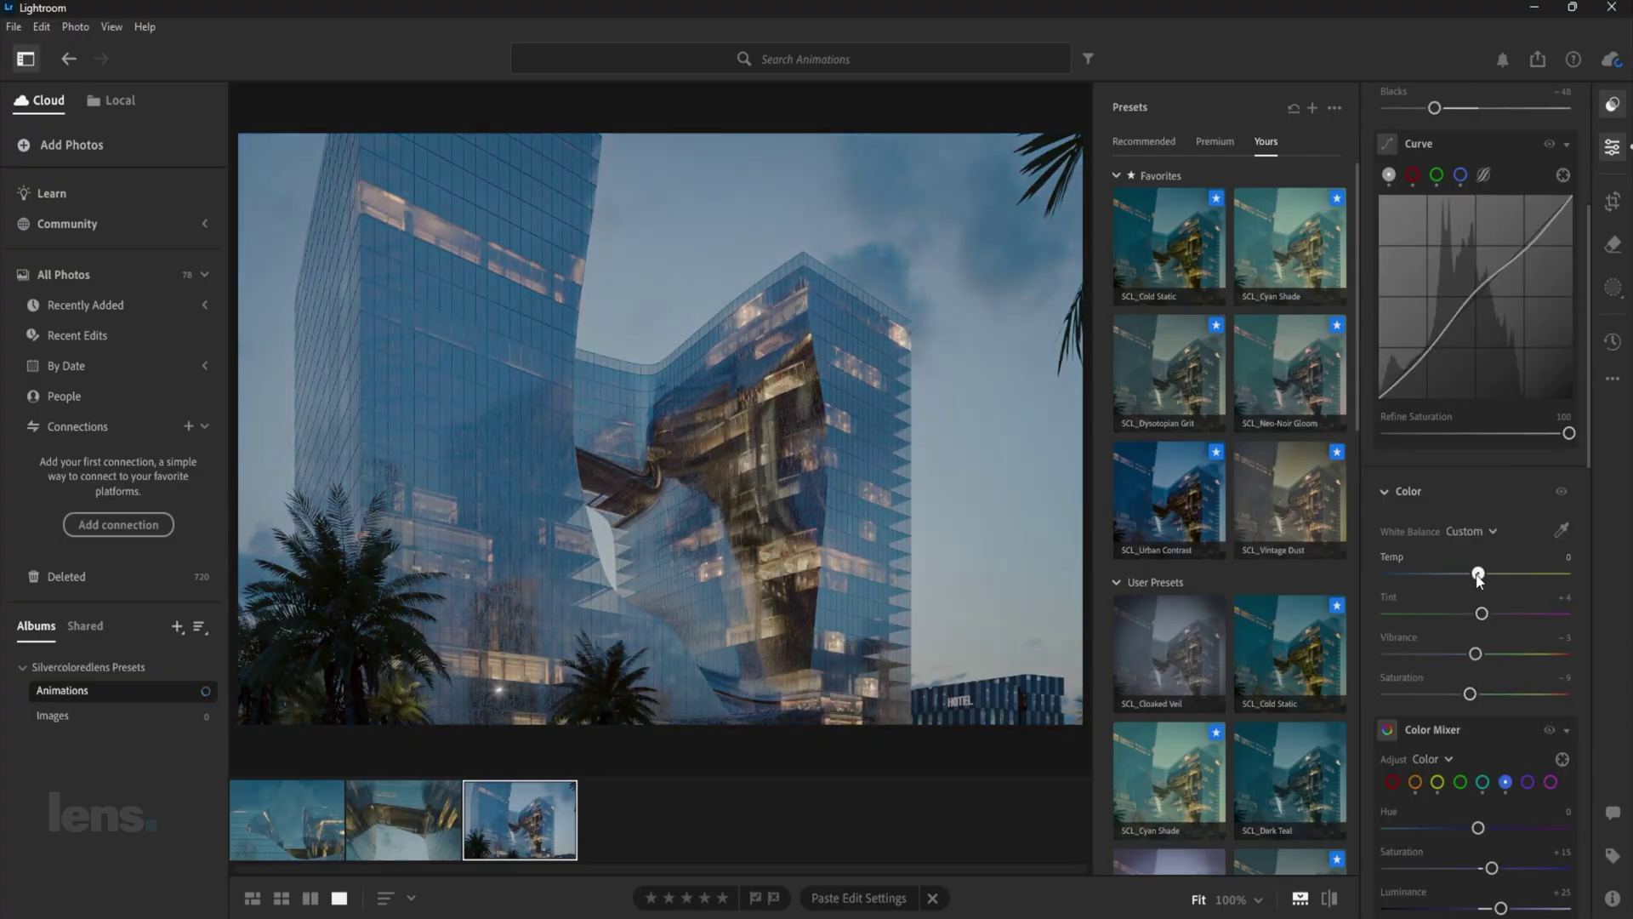
{"action": "scroll", "coordinate": [1489, 638], "scroll_direction": "down", "scroll_amount": 10}
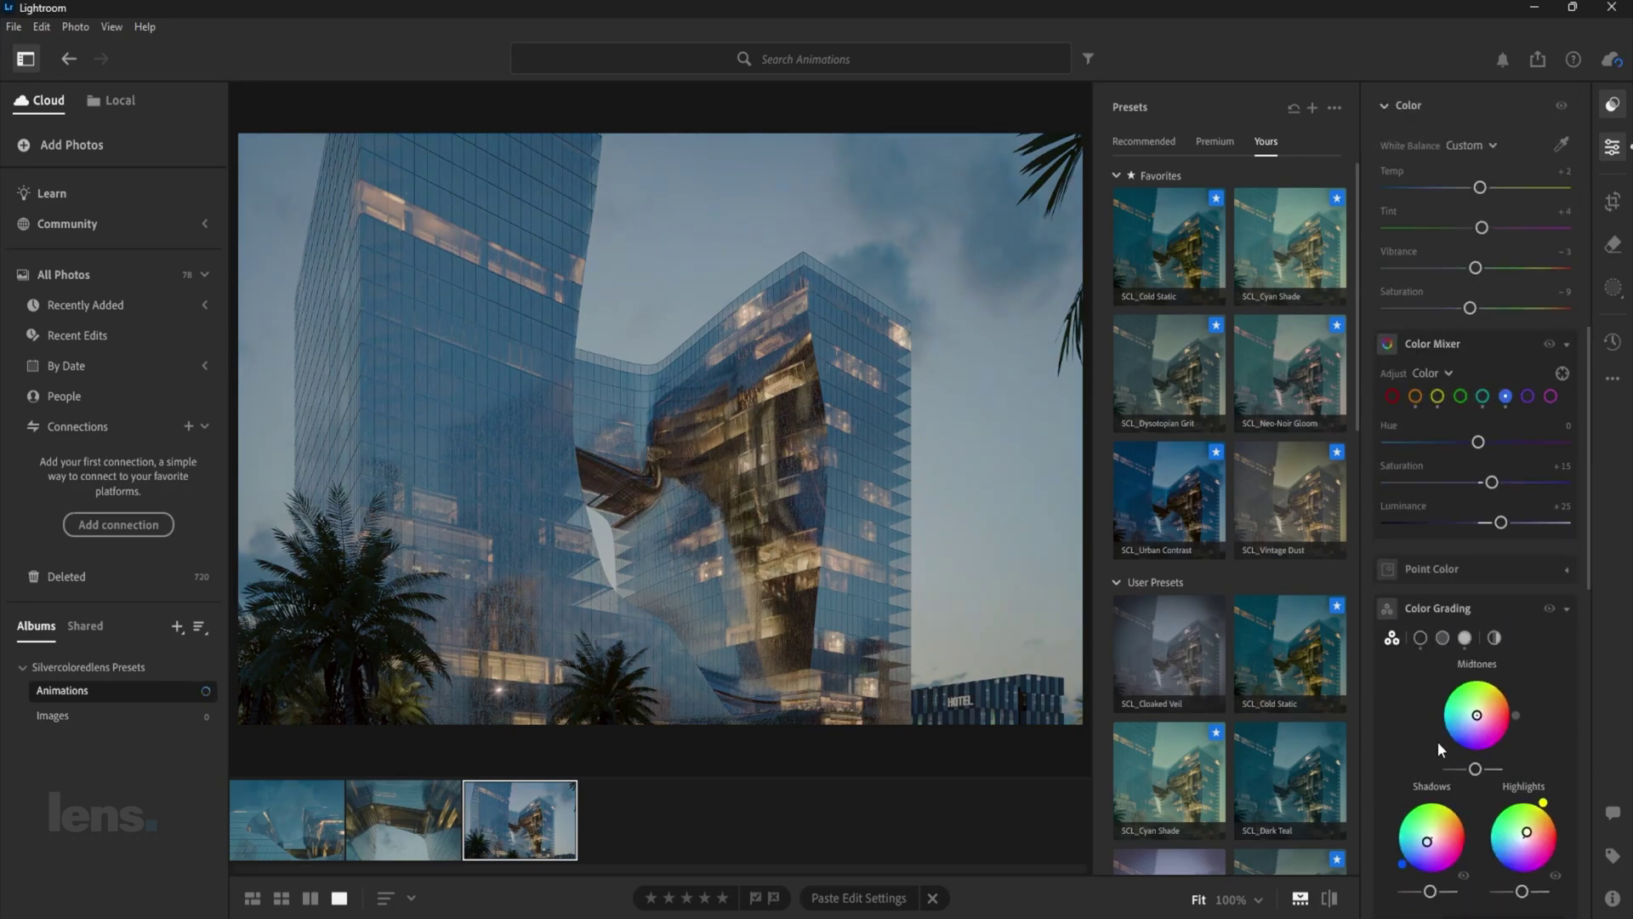
{"action": "left_click_drag", "start_coordinate": [717, 604], "coordinate": [842, 290]}
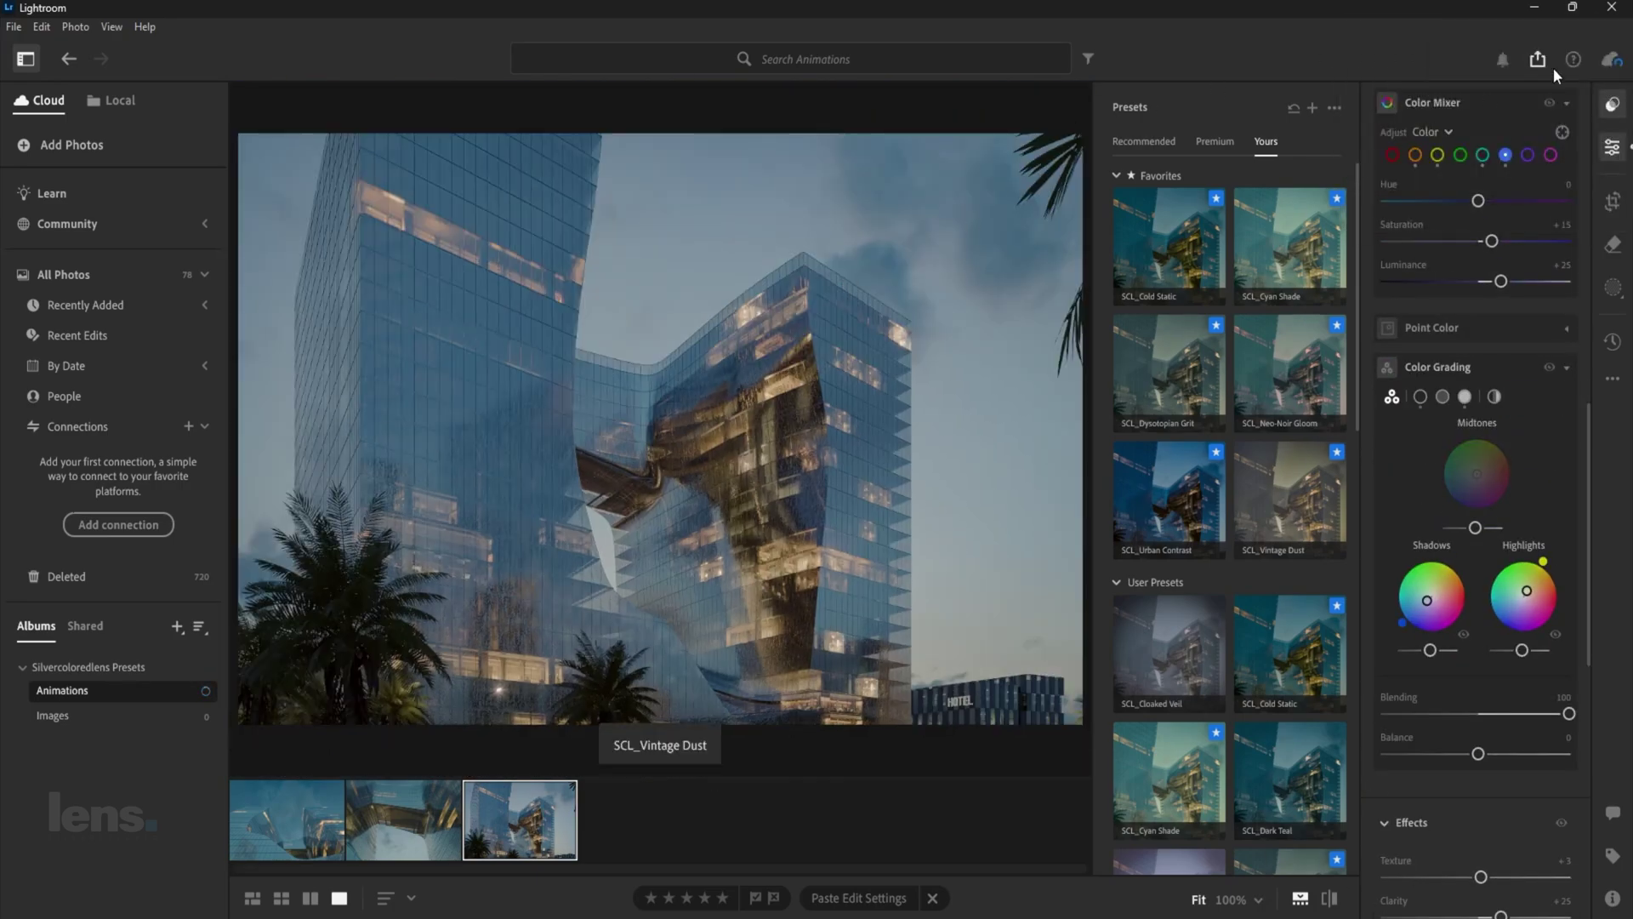
Step: Enlarge the third building image by hiding the presets and edit settings, and compare it with its unedited original
{"action": "left_click", "coordinate": [1612, 107]}
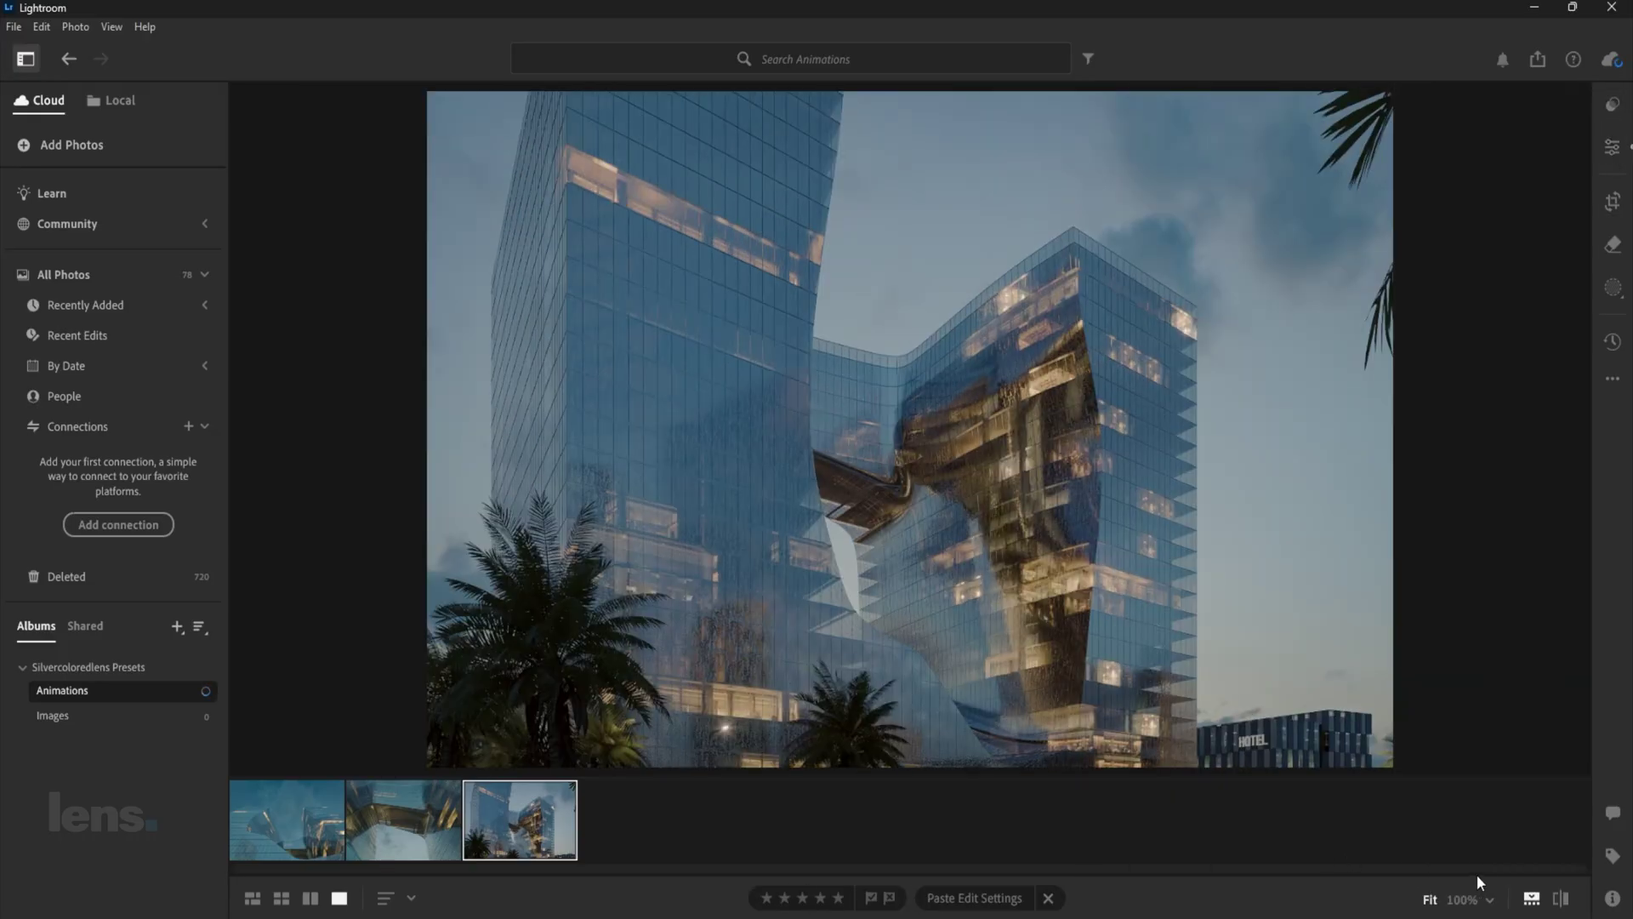
{"action": "left_click", "coordinate": [1565, 901]}
{"action": "left_click", "coordinate": [1565, 900]}
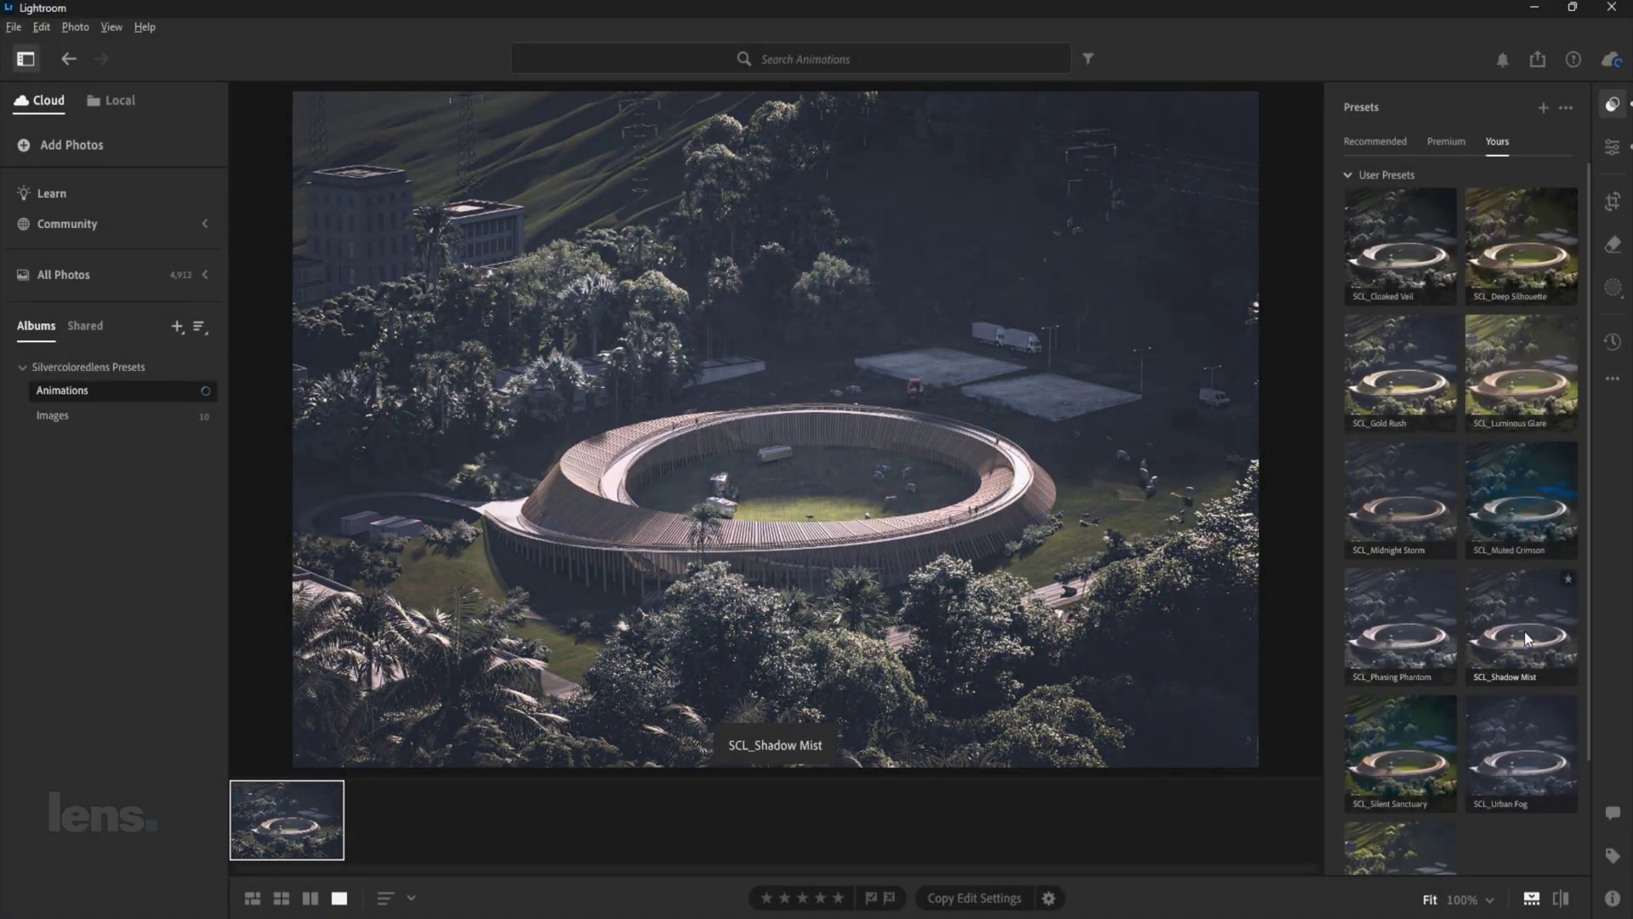
Step: Apply the SCL_Midnight Storm preset to the ring-shaped building image, reduce its amount to 59 and compare it with the original
{"action": "left_click", "coordinate": [1404, 508]}
{"action": "left_click_drag", "start_coordinate": [1458, 595], "coordinate": [1539, 595]}
{"action": "left_click_drag", "start_coordinate": [1419, 608], "coordinate": [1415, 607]}
{"action": "left_click", "coordinate": [1561, 900]}
Step: Open the export options for the graded ring-shaped building image
{"action": "left_click", "coordinate": [1542, 60]}
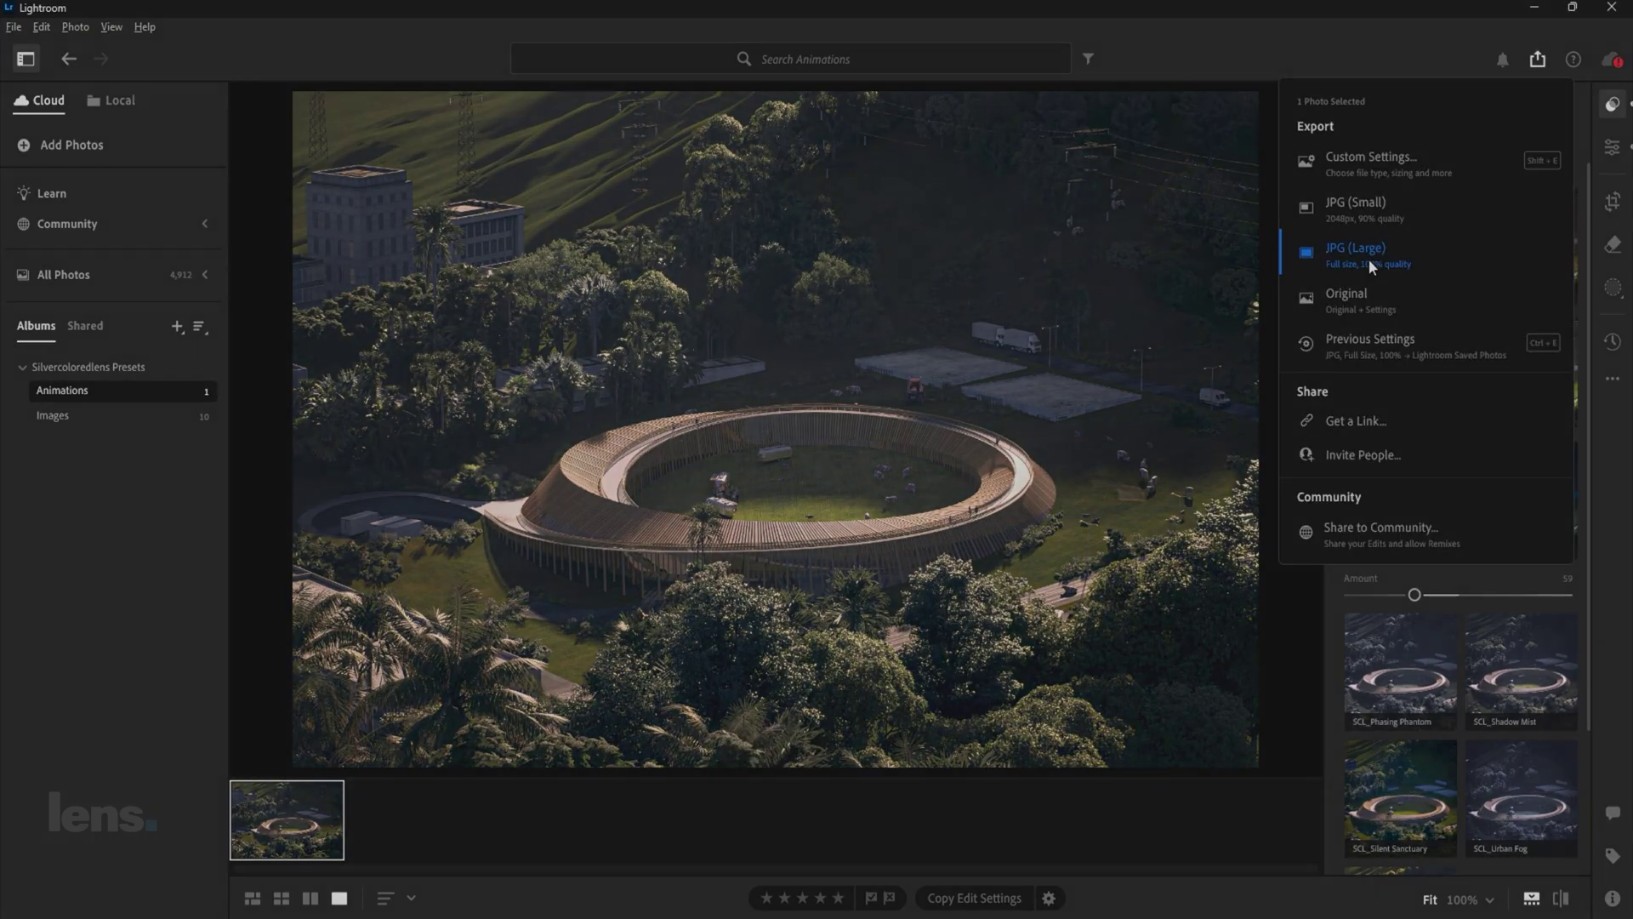